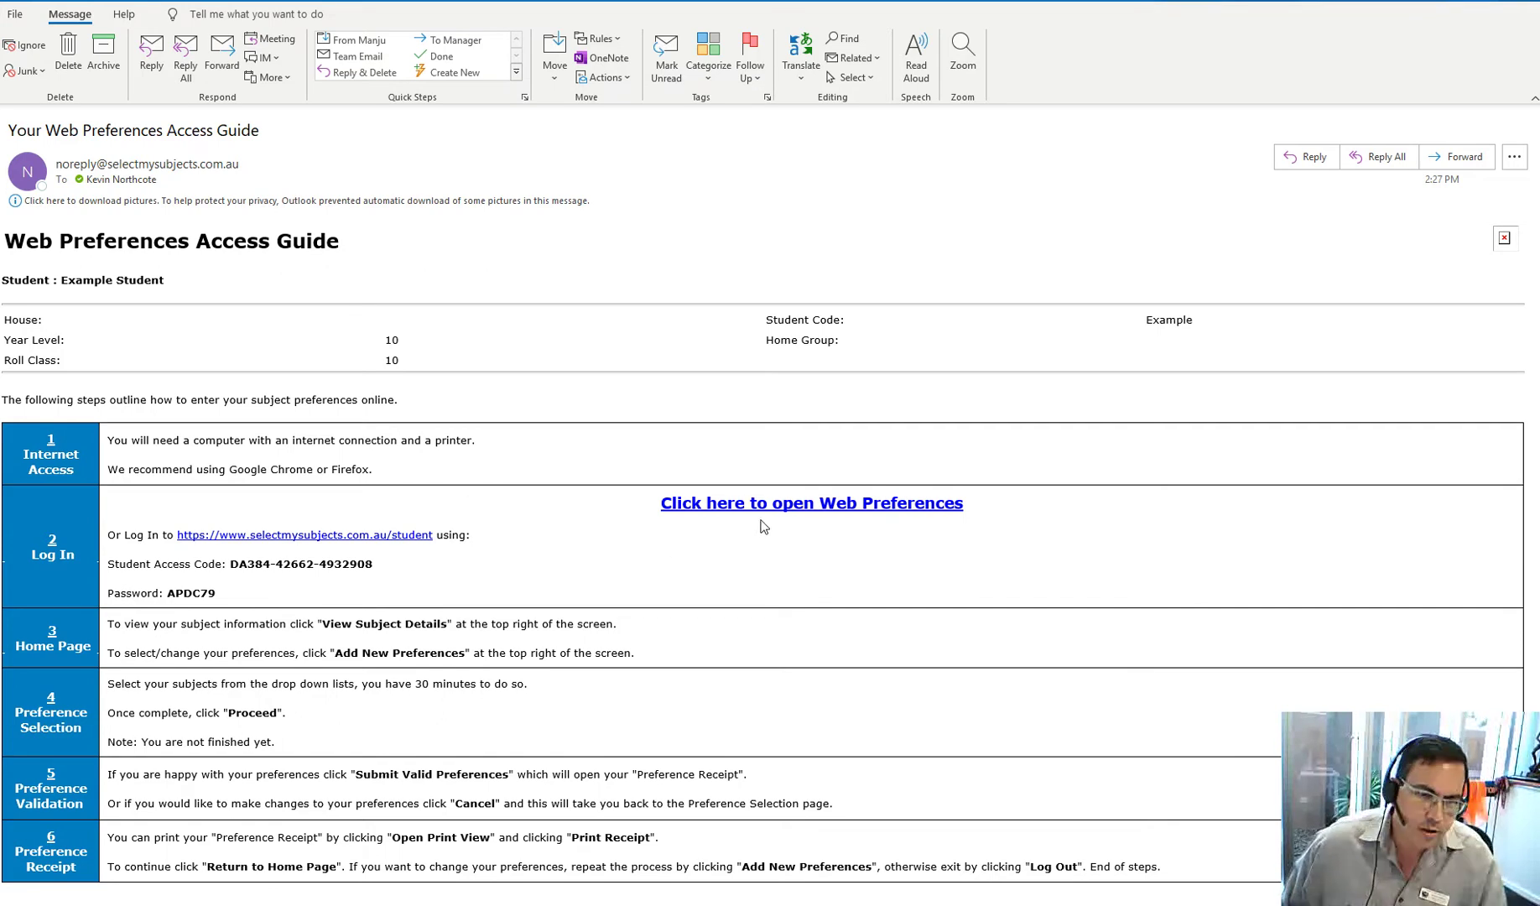
# Open the Web Preferences portal from the access guide email and start adding new preferences
pyautogui.click(828, 507)
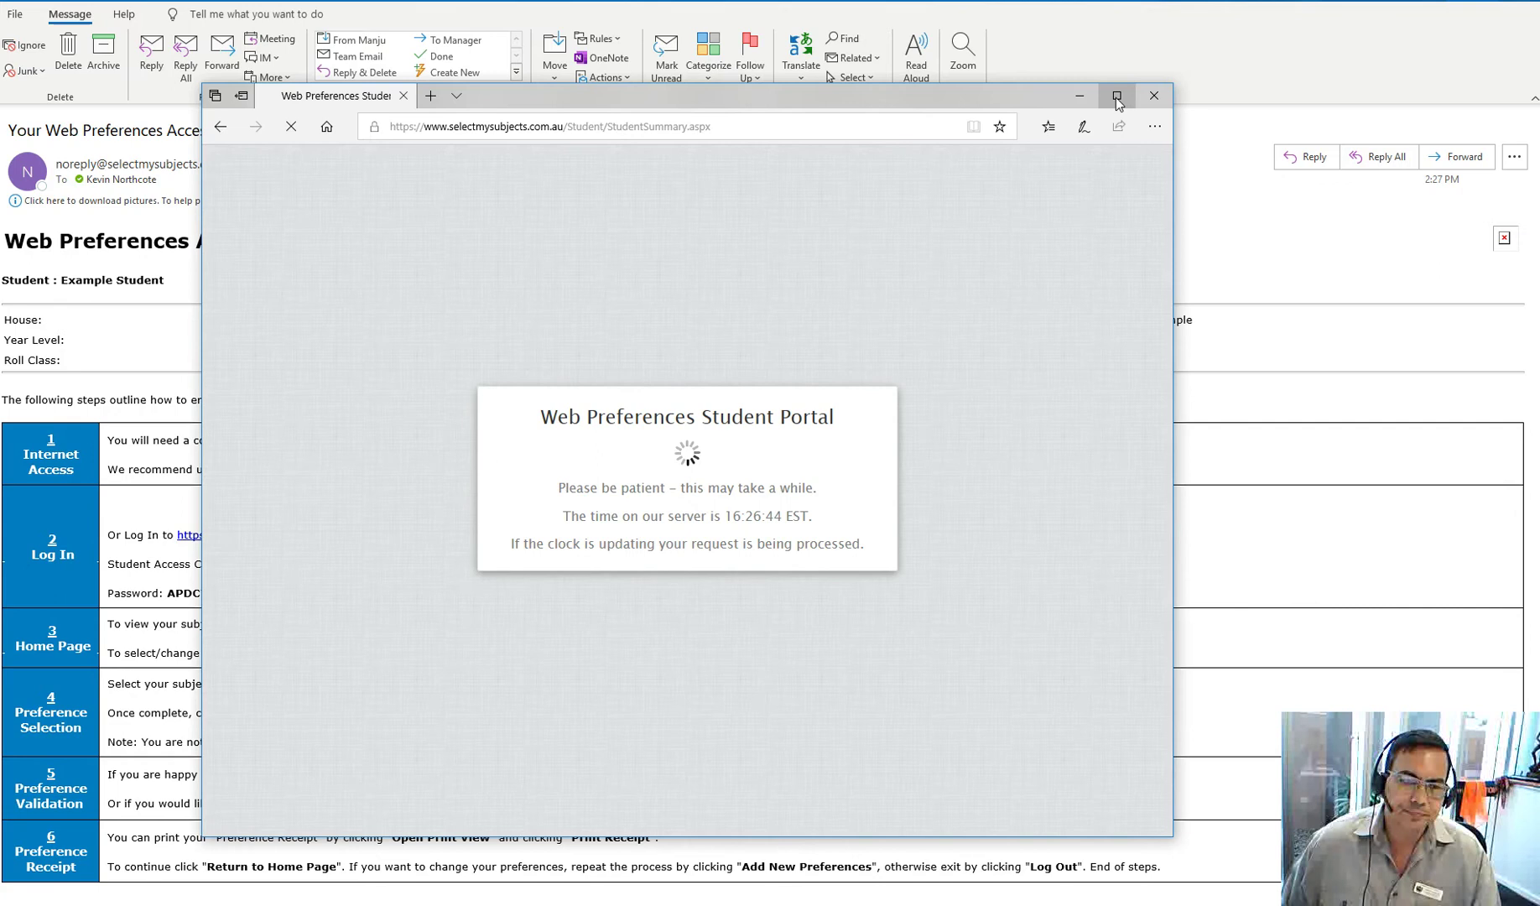
pyautogui.click(1116, 97)
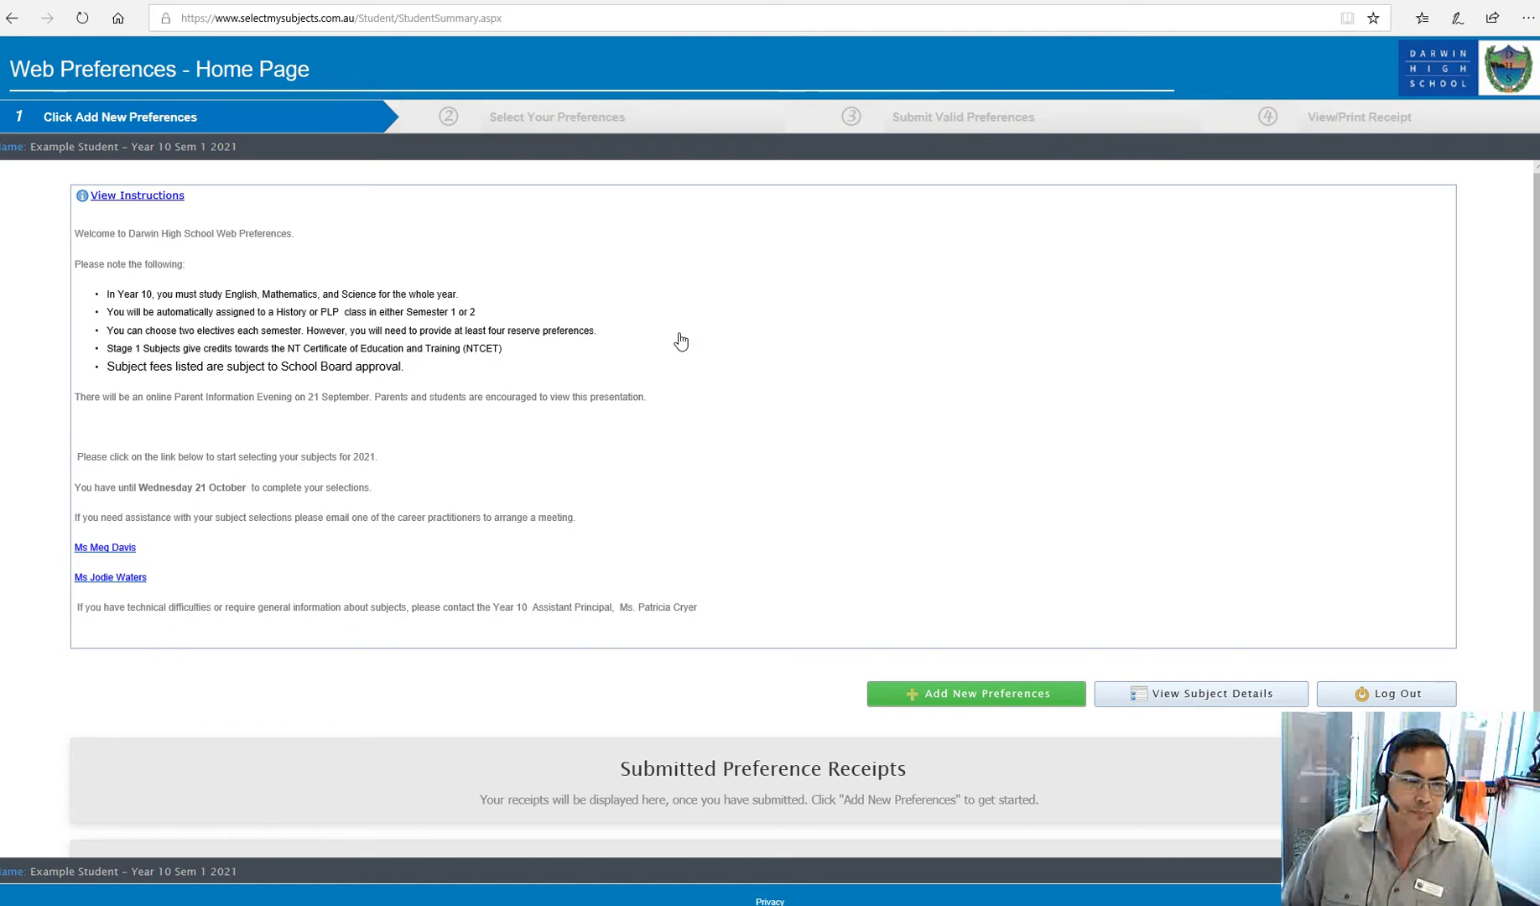
pyautogui.scroll(-1, 680, 340)
pyautogui.scroll(1, 839, 470)
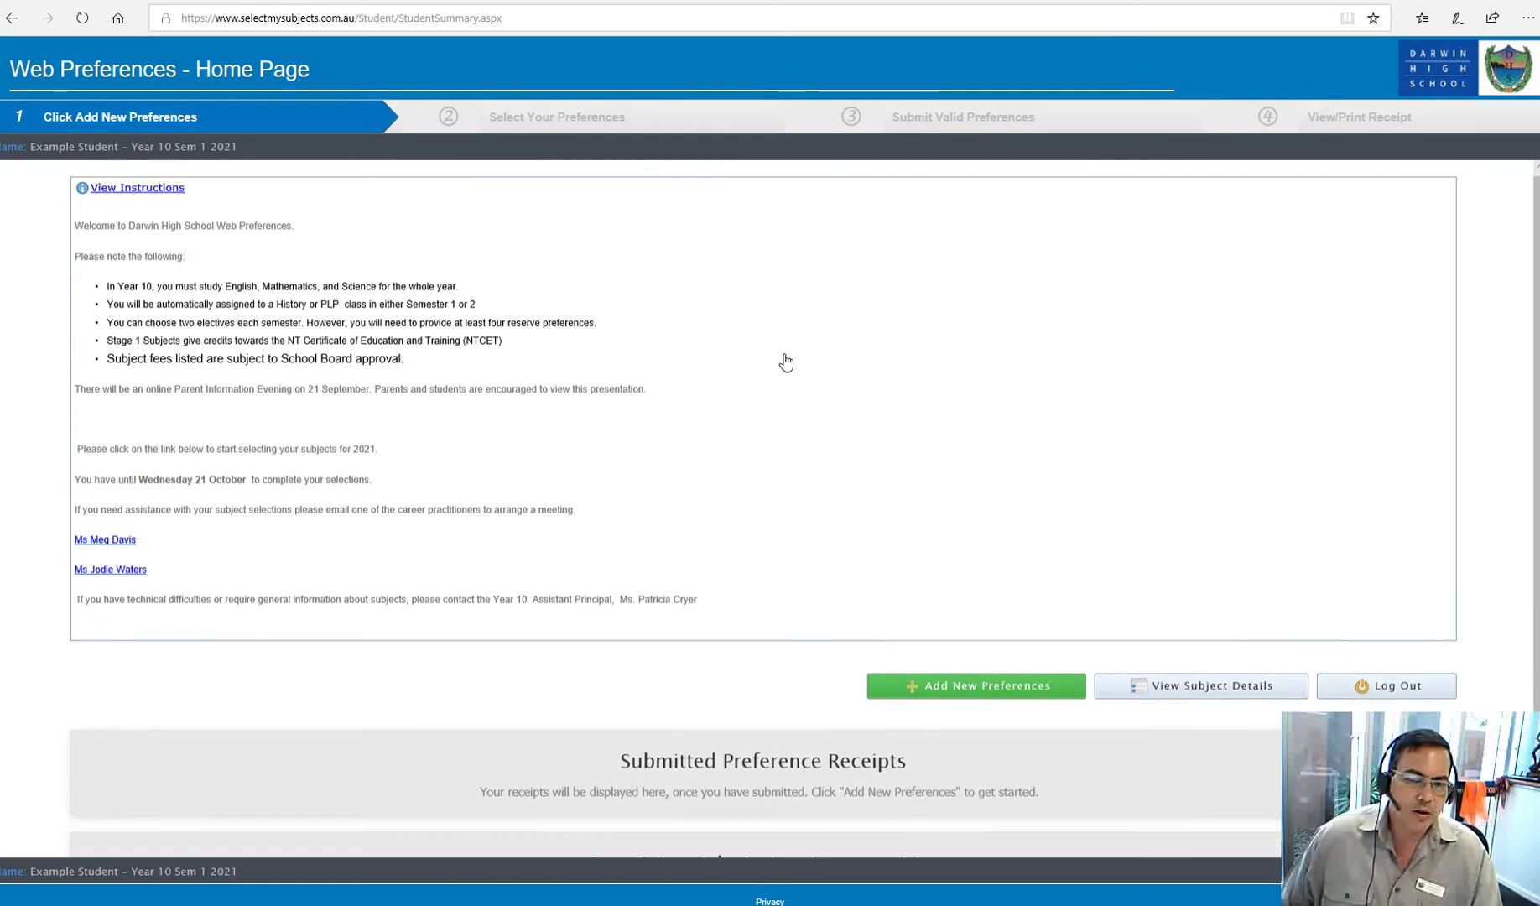
pyautogui.click(976, 702)
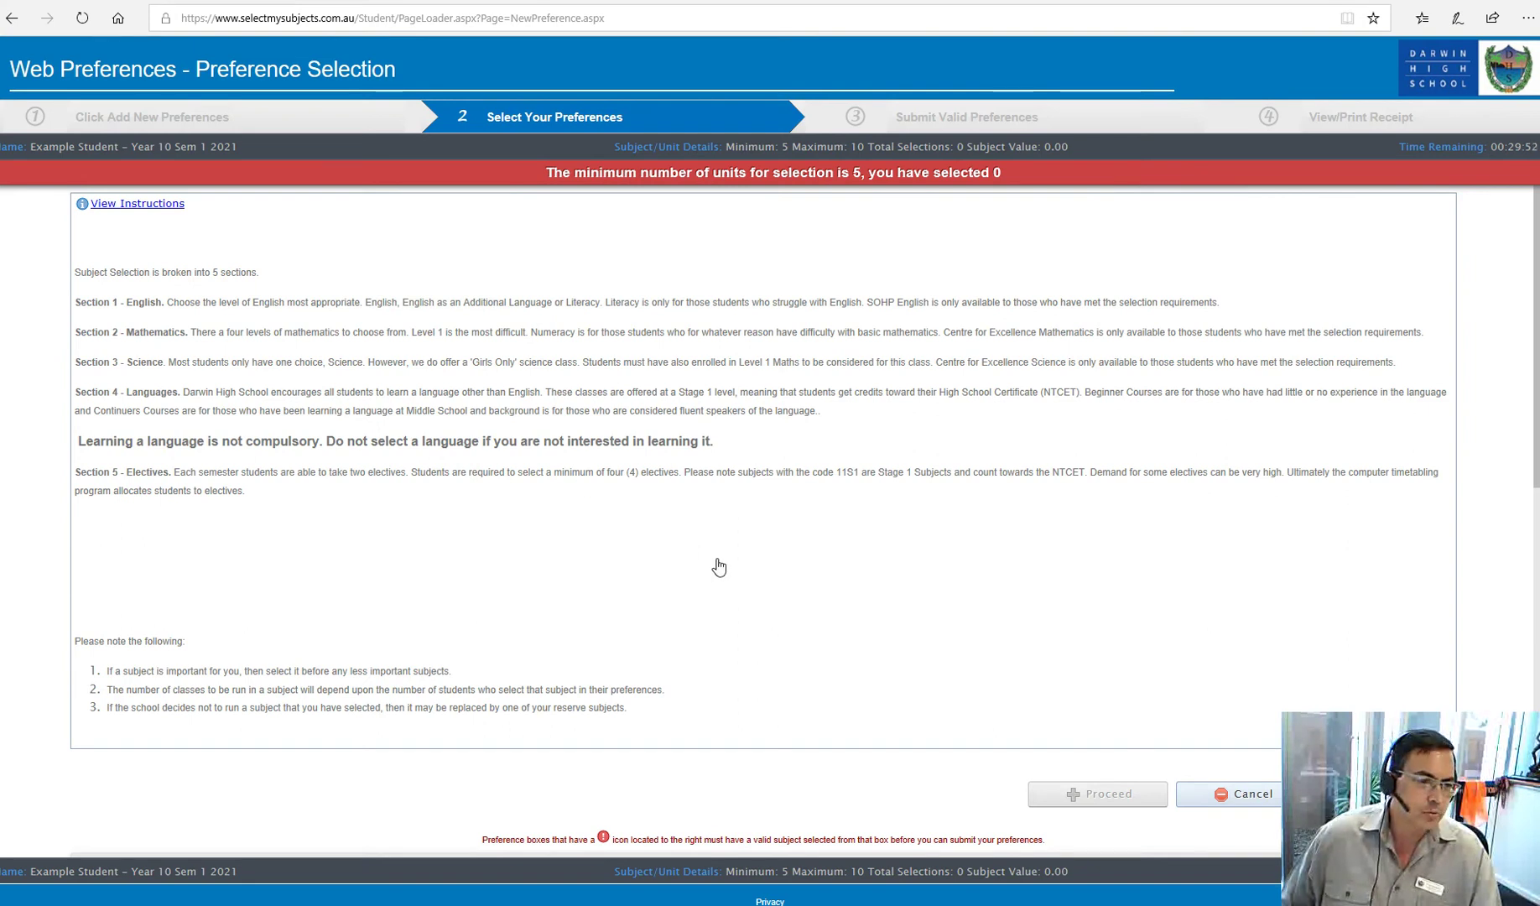
# Examine the preference selection page and the subjects offered for English, Mathematics, Science and Languages without choosing any
pyautogui.scroll(-5, 719, 567)
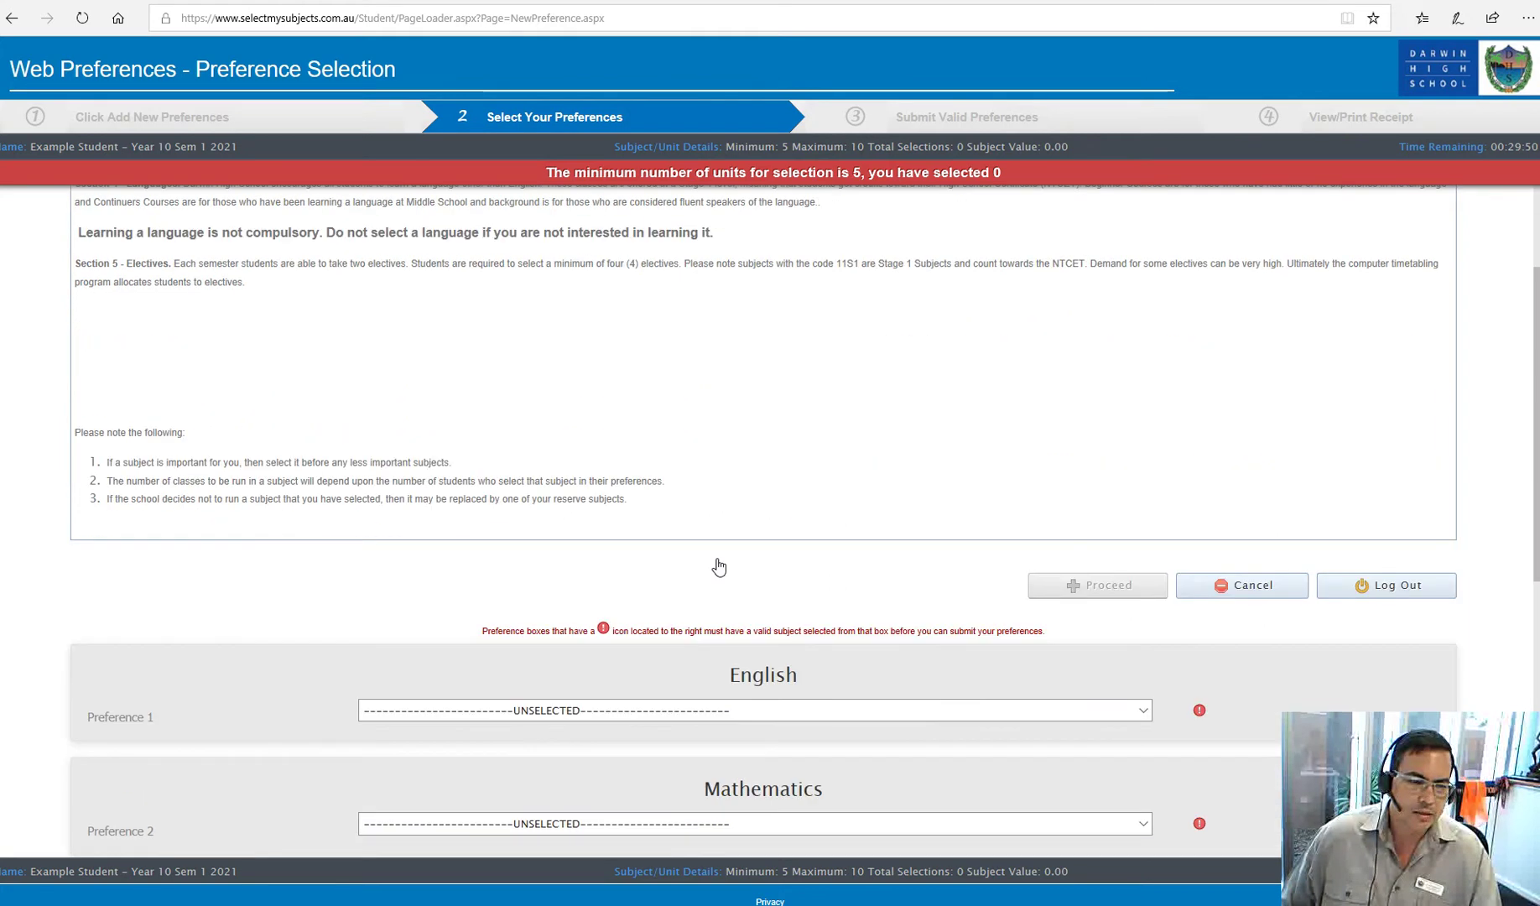
pyautogui.scroll(-3, 718, 567)
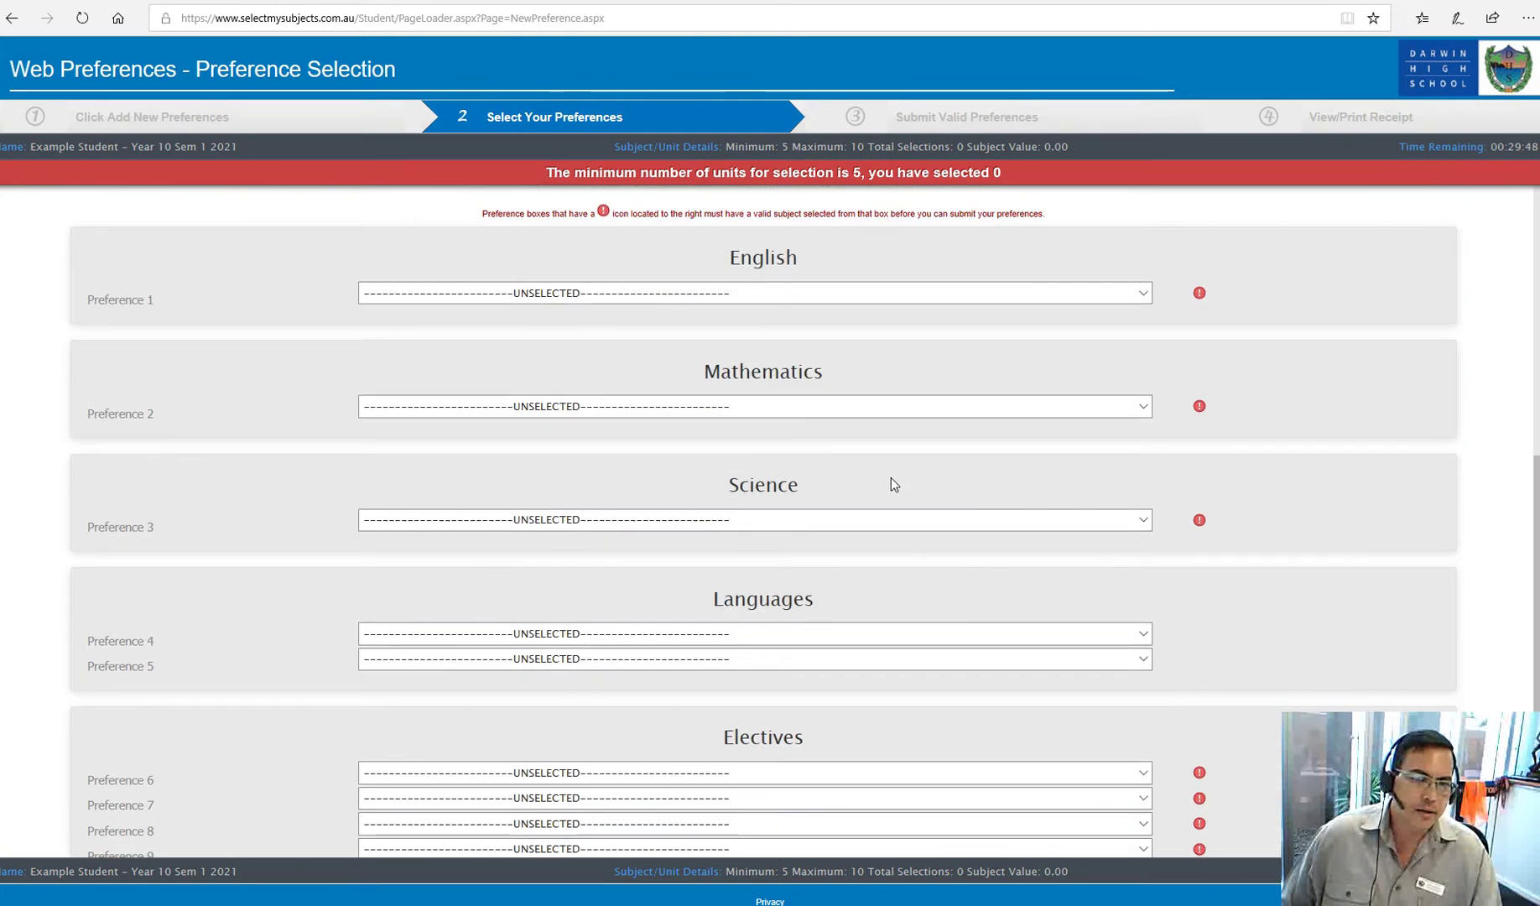
pyautogui.click(699, 293)
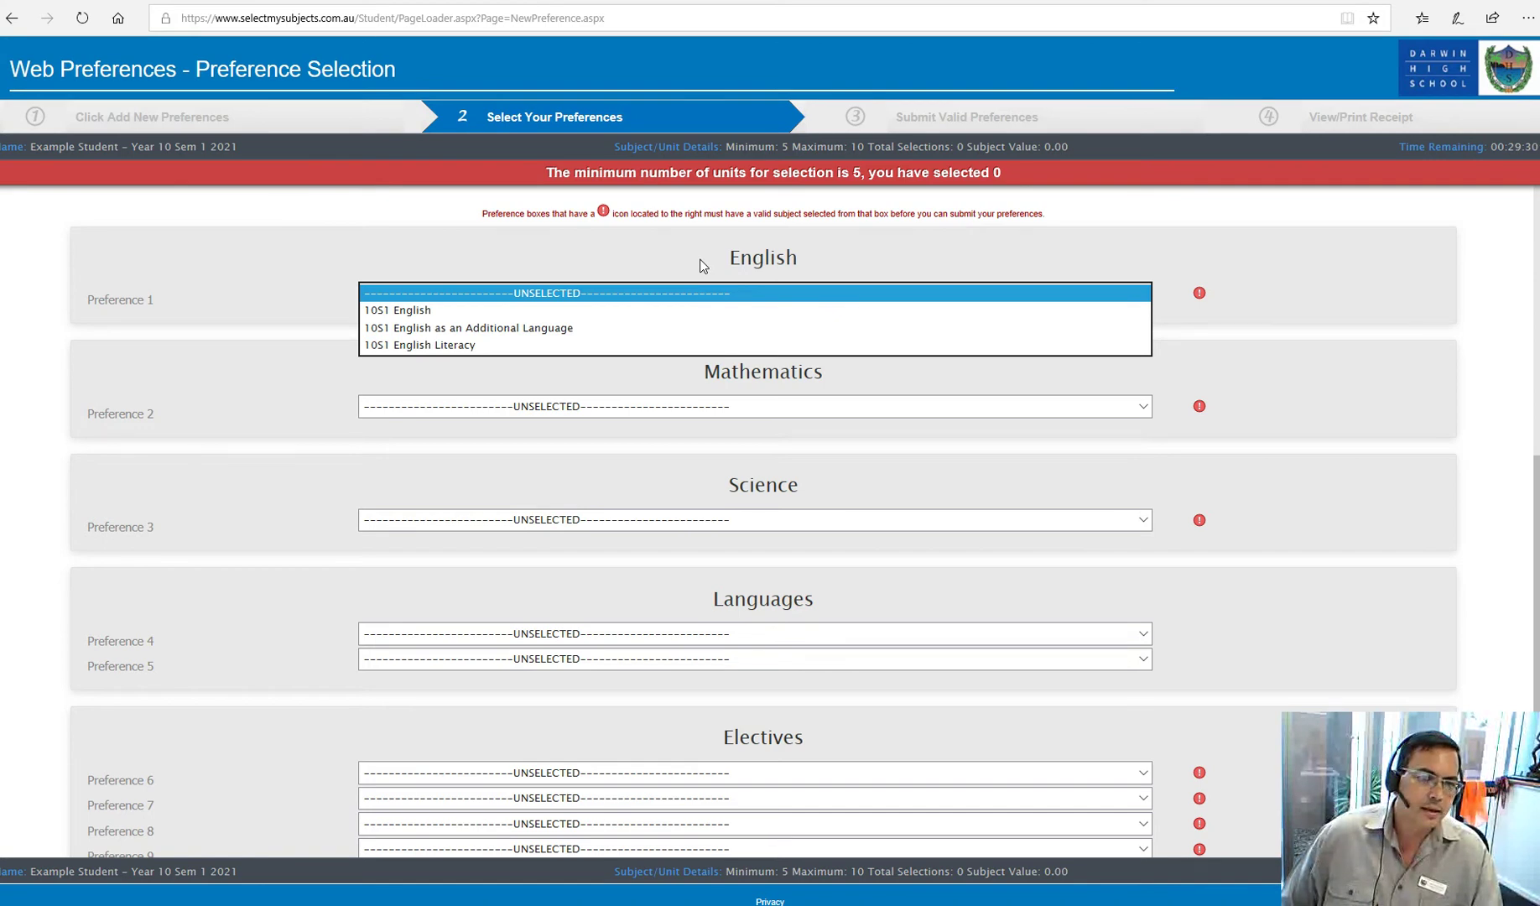
pyautogui.click(703, 265)
pyautogui.click(597, 410)
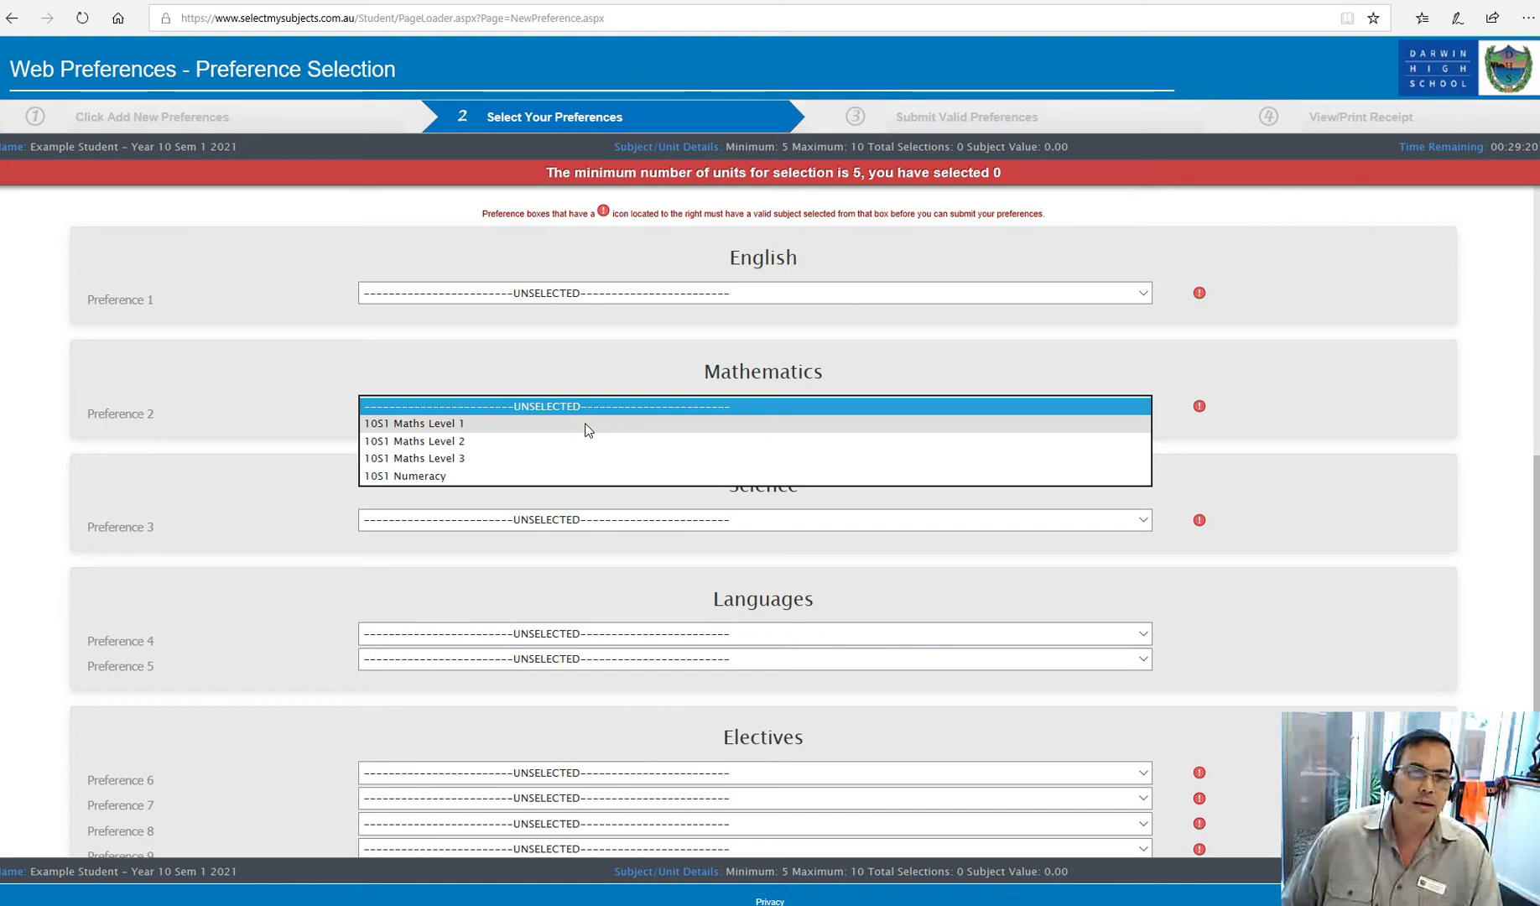
pyautogui.click(541, 371)
pyautogui.click(601, 522)
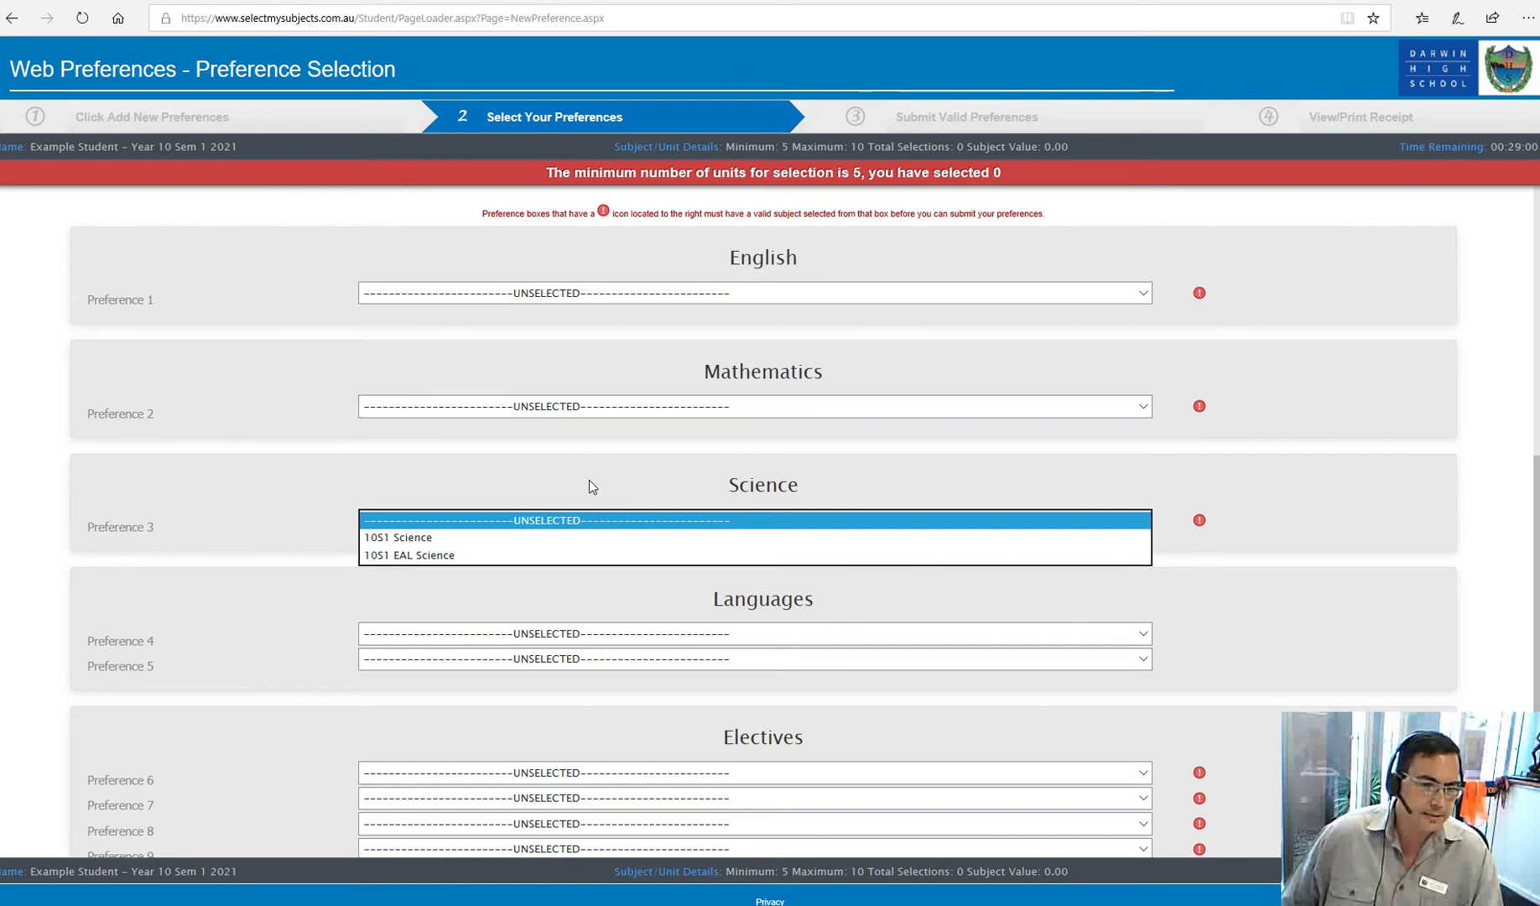
pyautogui.click(633, 496)
pyautogui.scroll(-1, 620, 497)
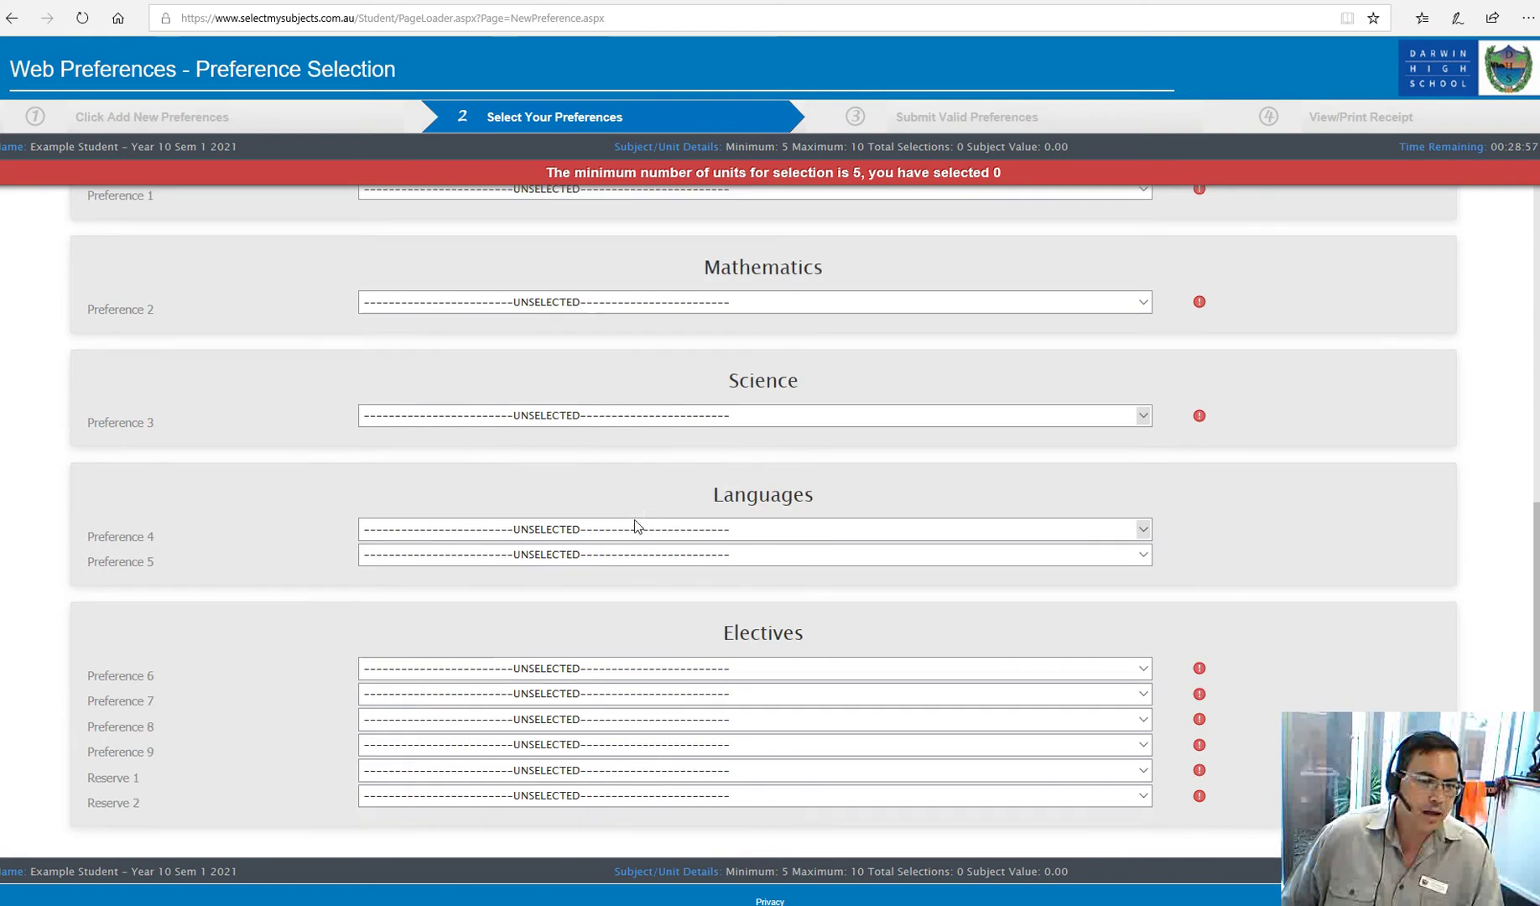
pyautogui.click(569, 529)
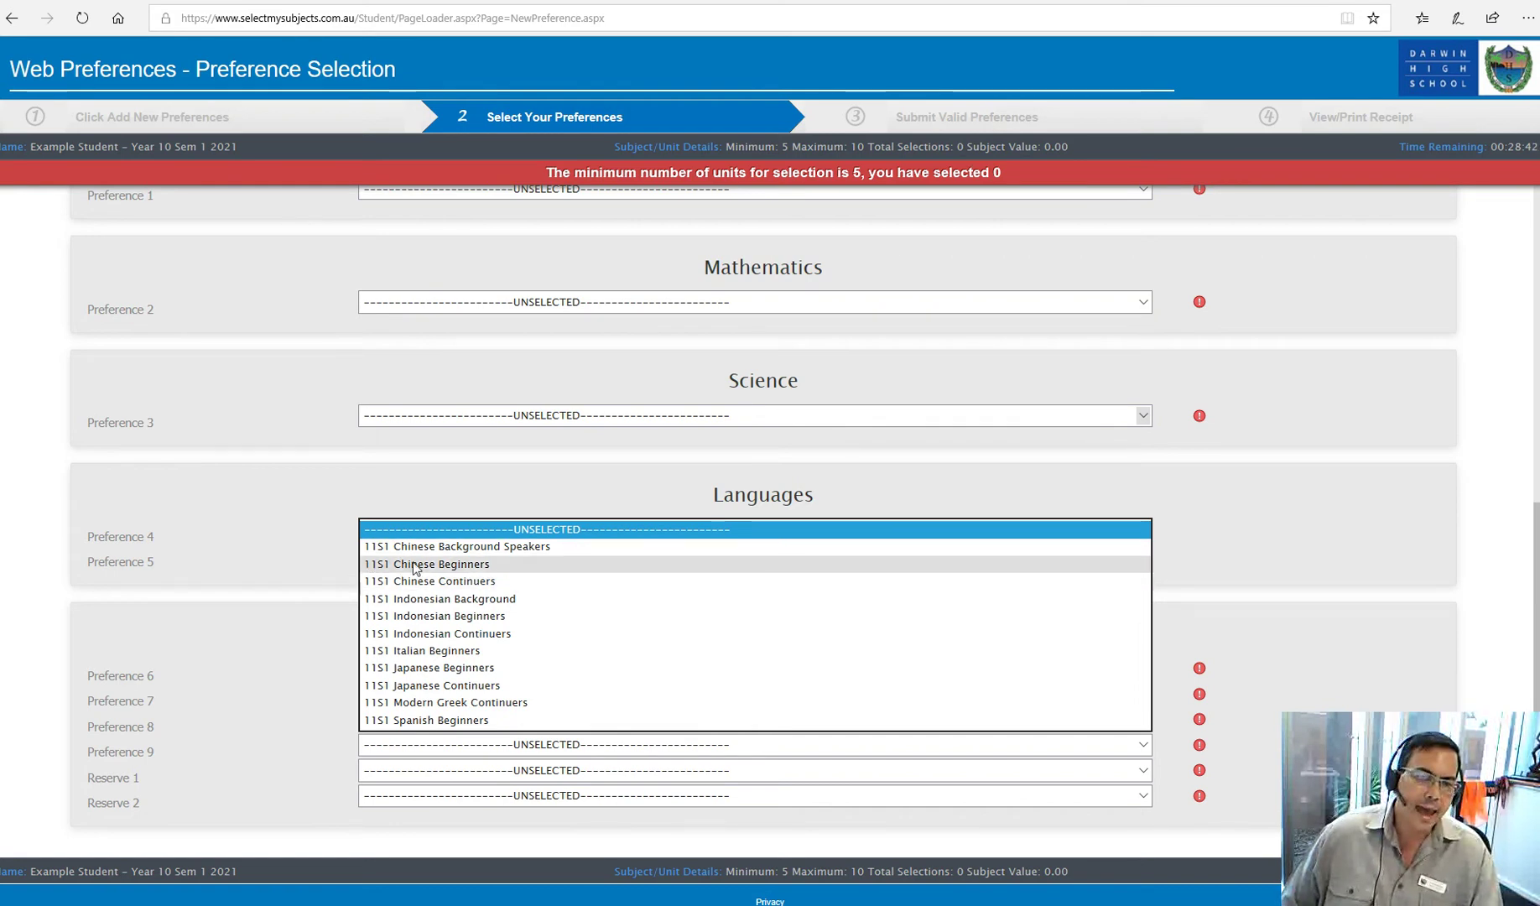
pyautogui.click(484, 484)
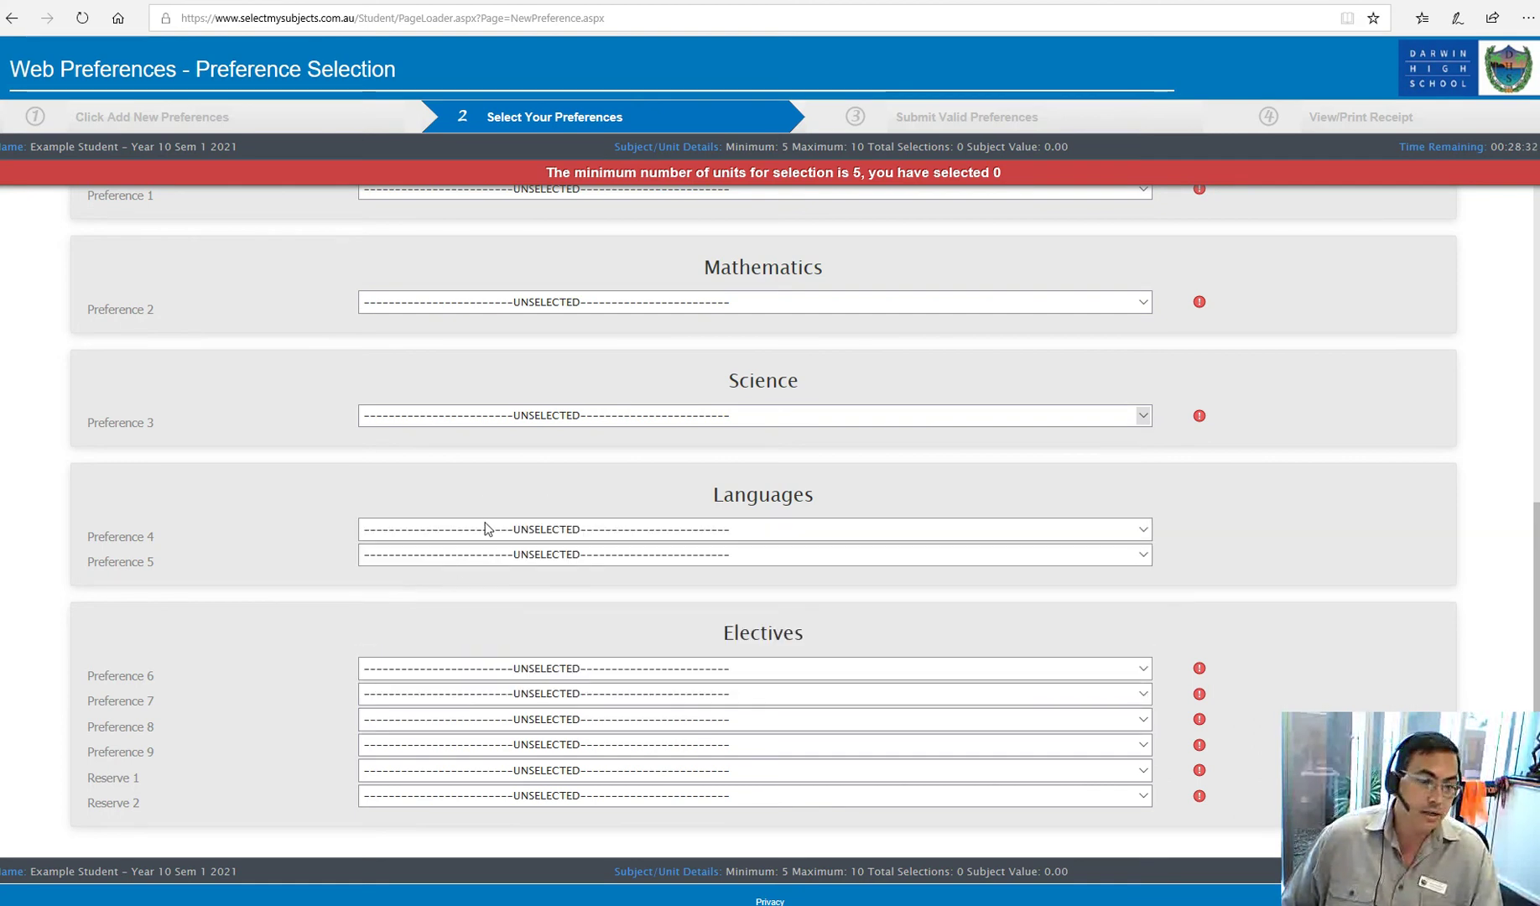
# Set elective Preferences 6 to 9 to 10S1 Art Practical, 10S1 Extension Music, 11S1 Aboriginal Studies and 10S1 Sport Education, in that order
pyautogui.scroll(-1, 541, 587)
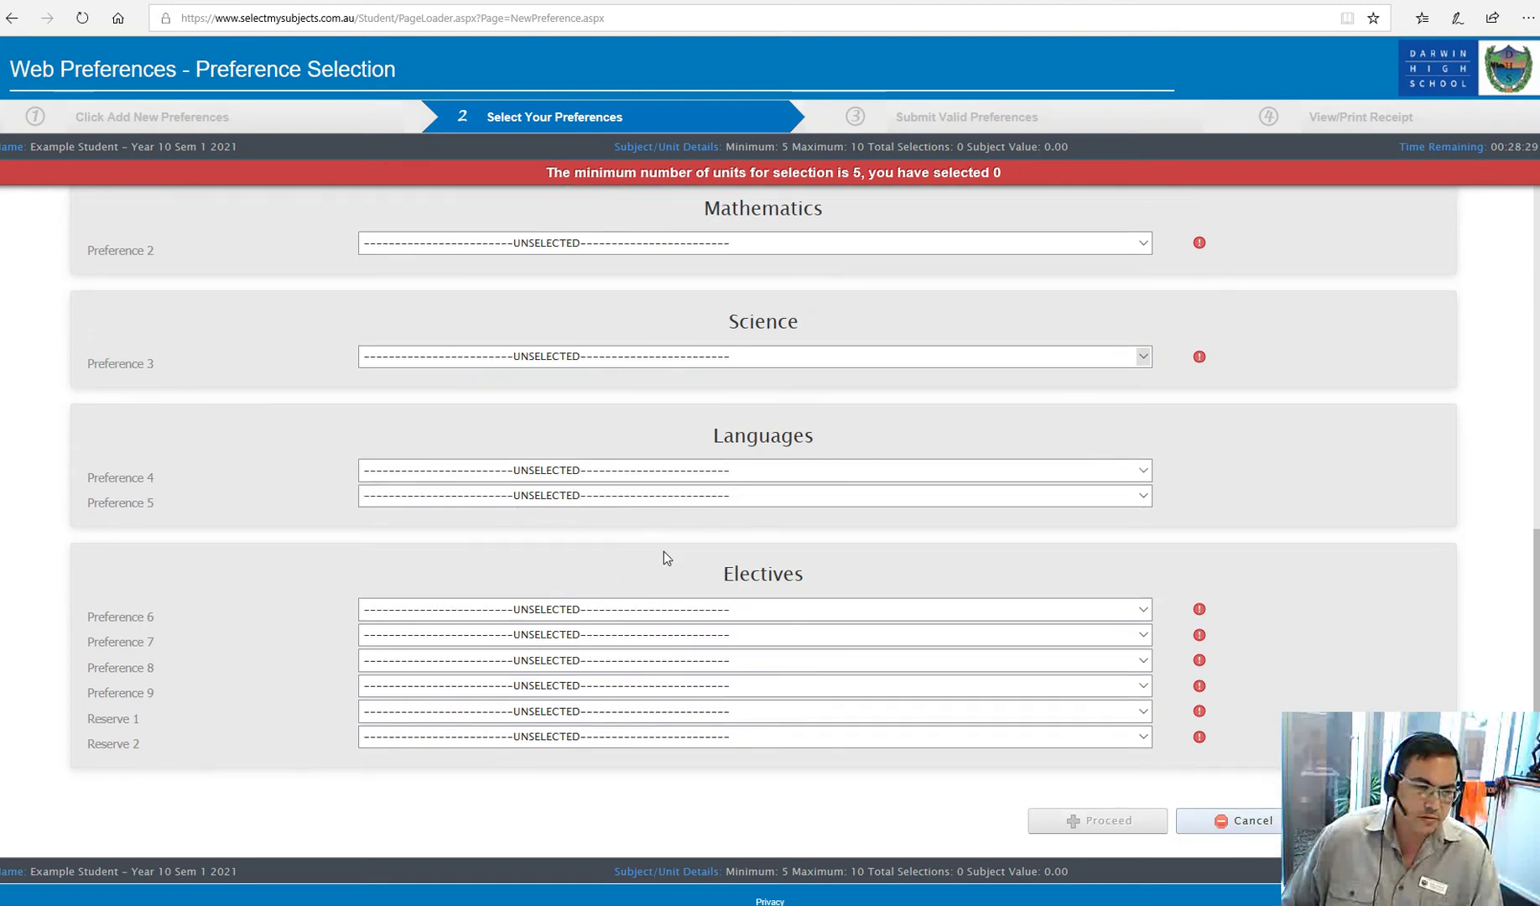
pyautogui.click(560, 611)
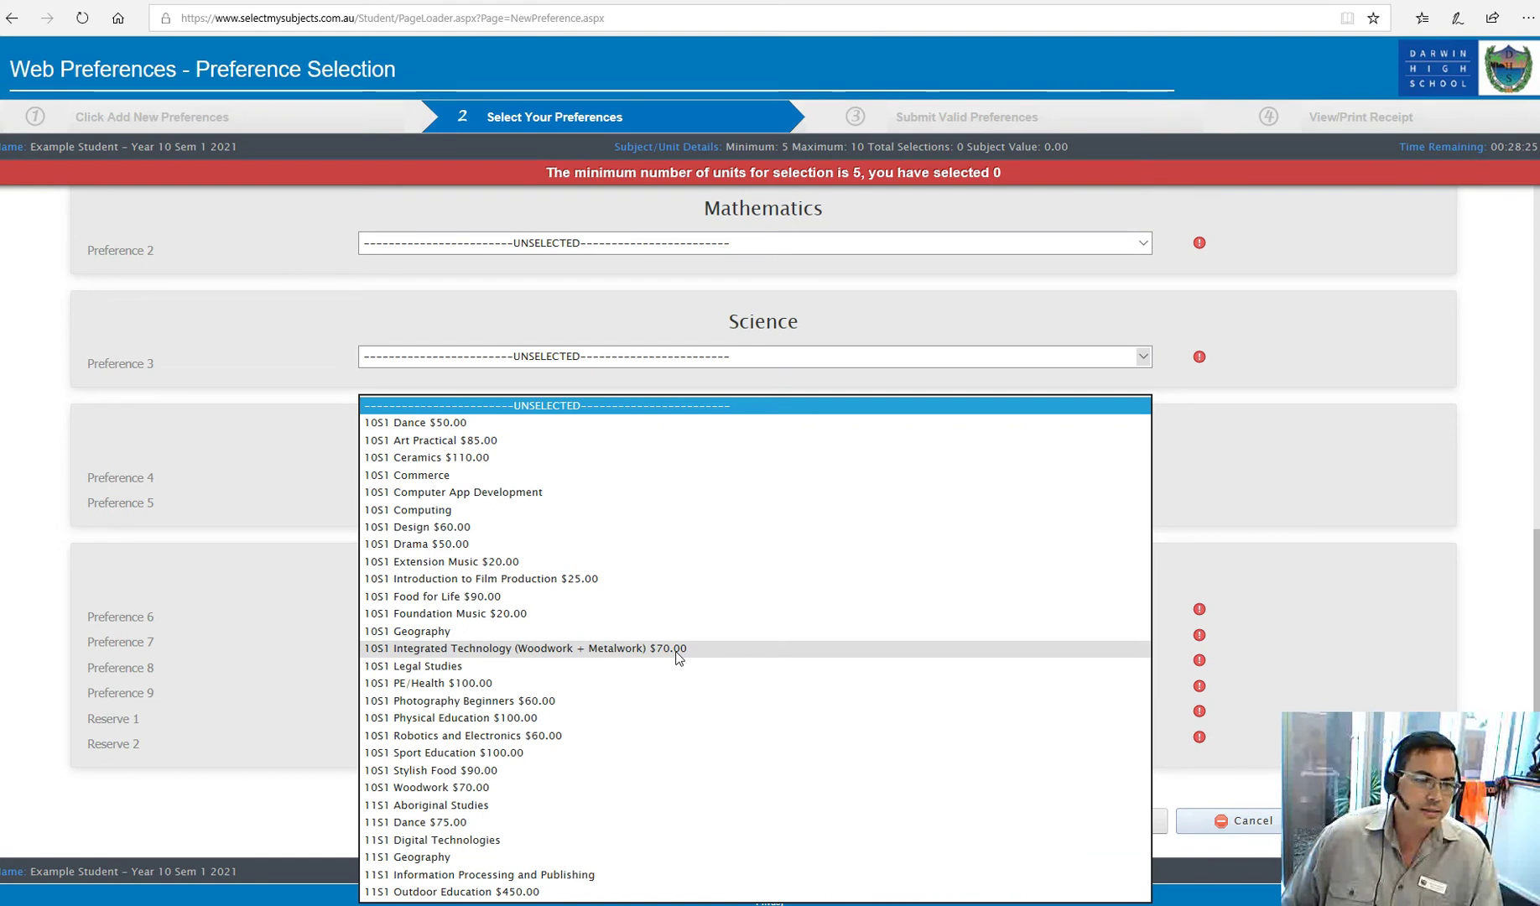
pyautogui.click(499, 440)
pyautogui.click(565, 659)
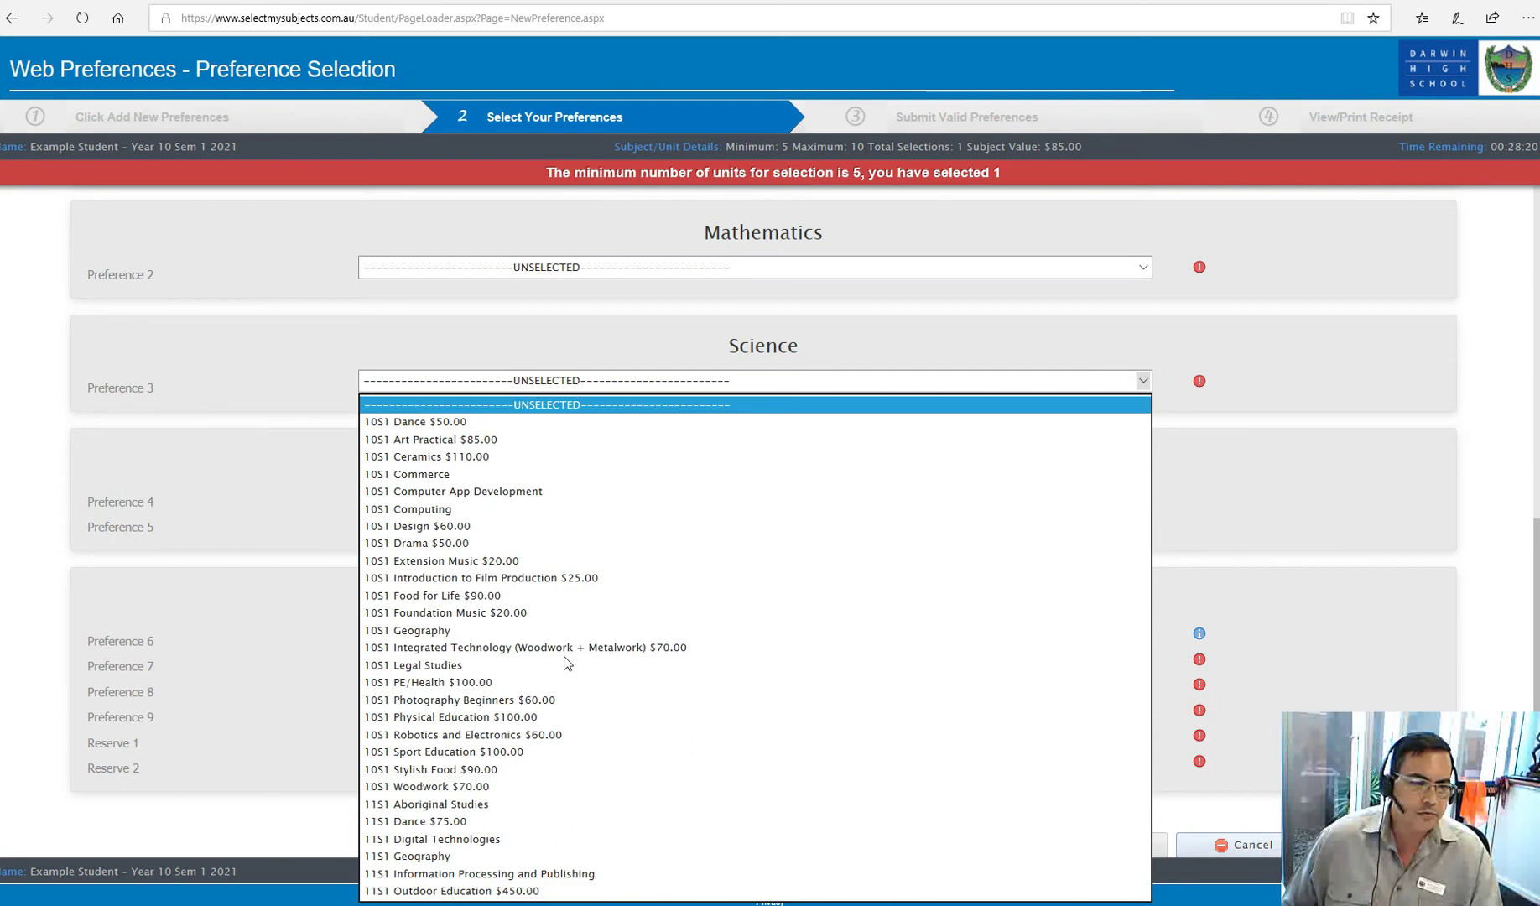
pyautogui.click(512, 561)
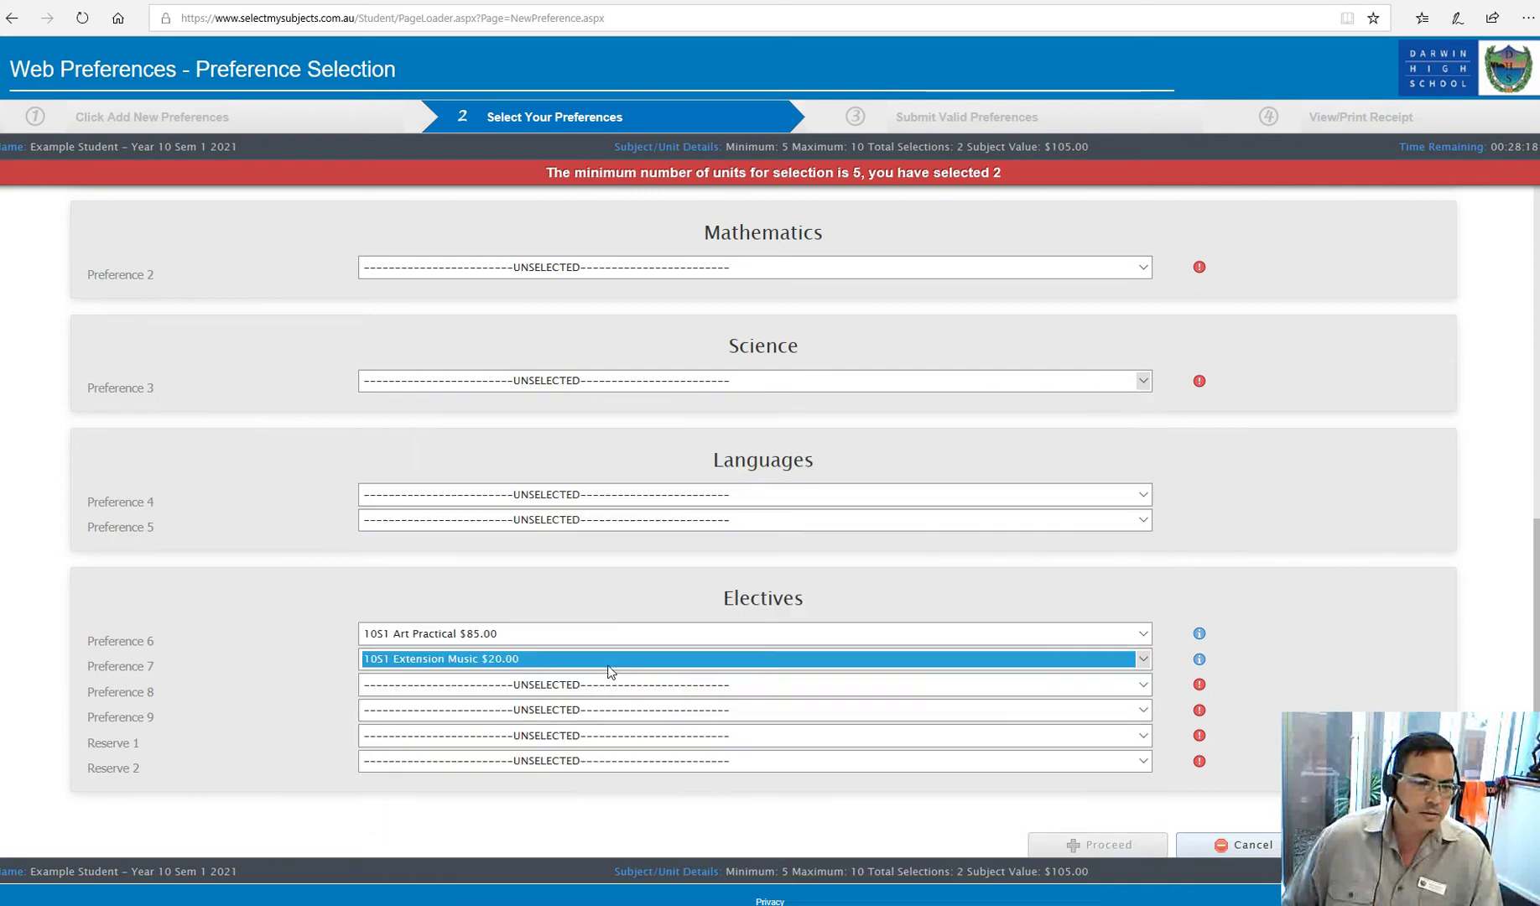
pyautogui.click(493, 686)
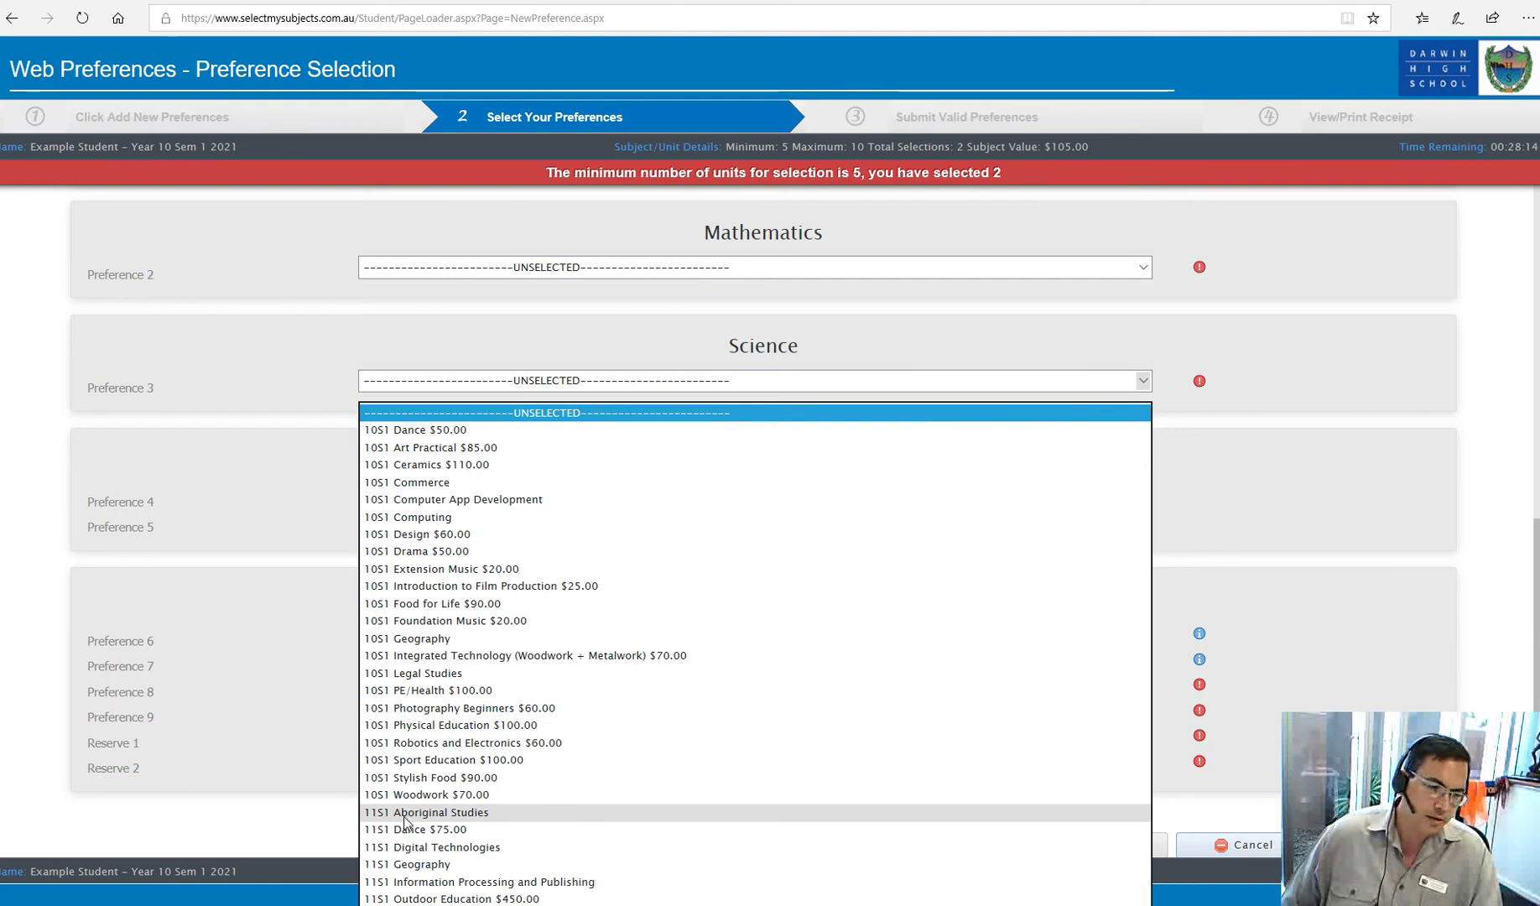
pyautogui.click(448, 814)
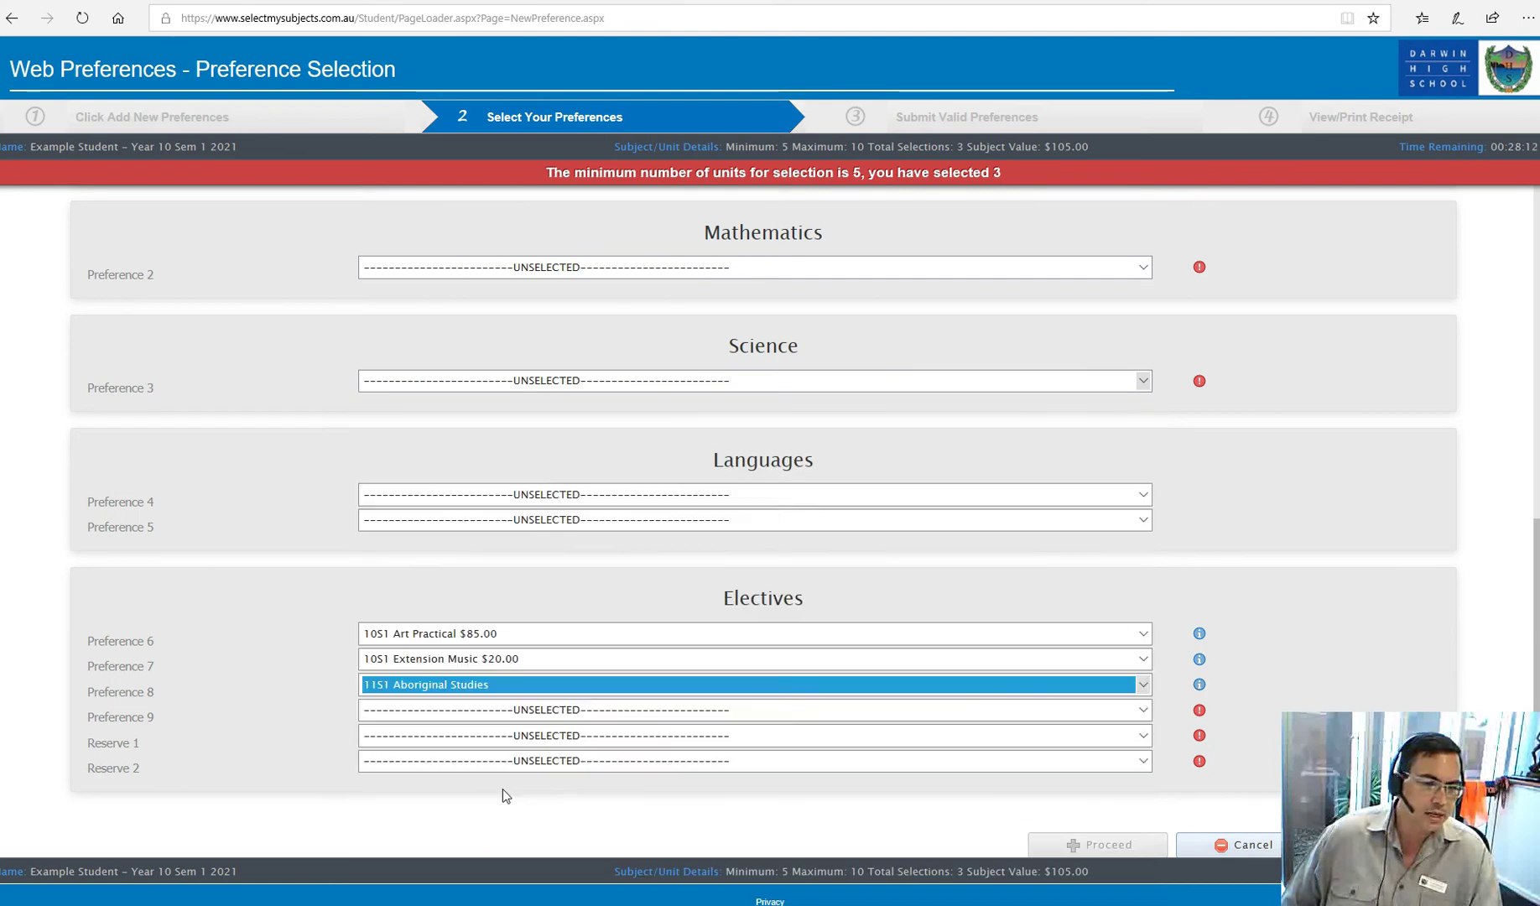
pyautogui.click(499, 714)
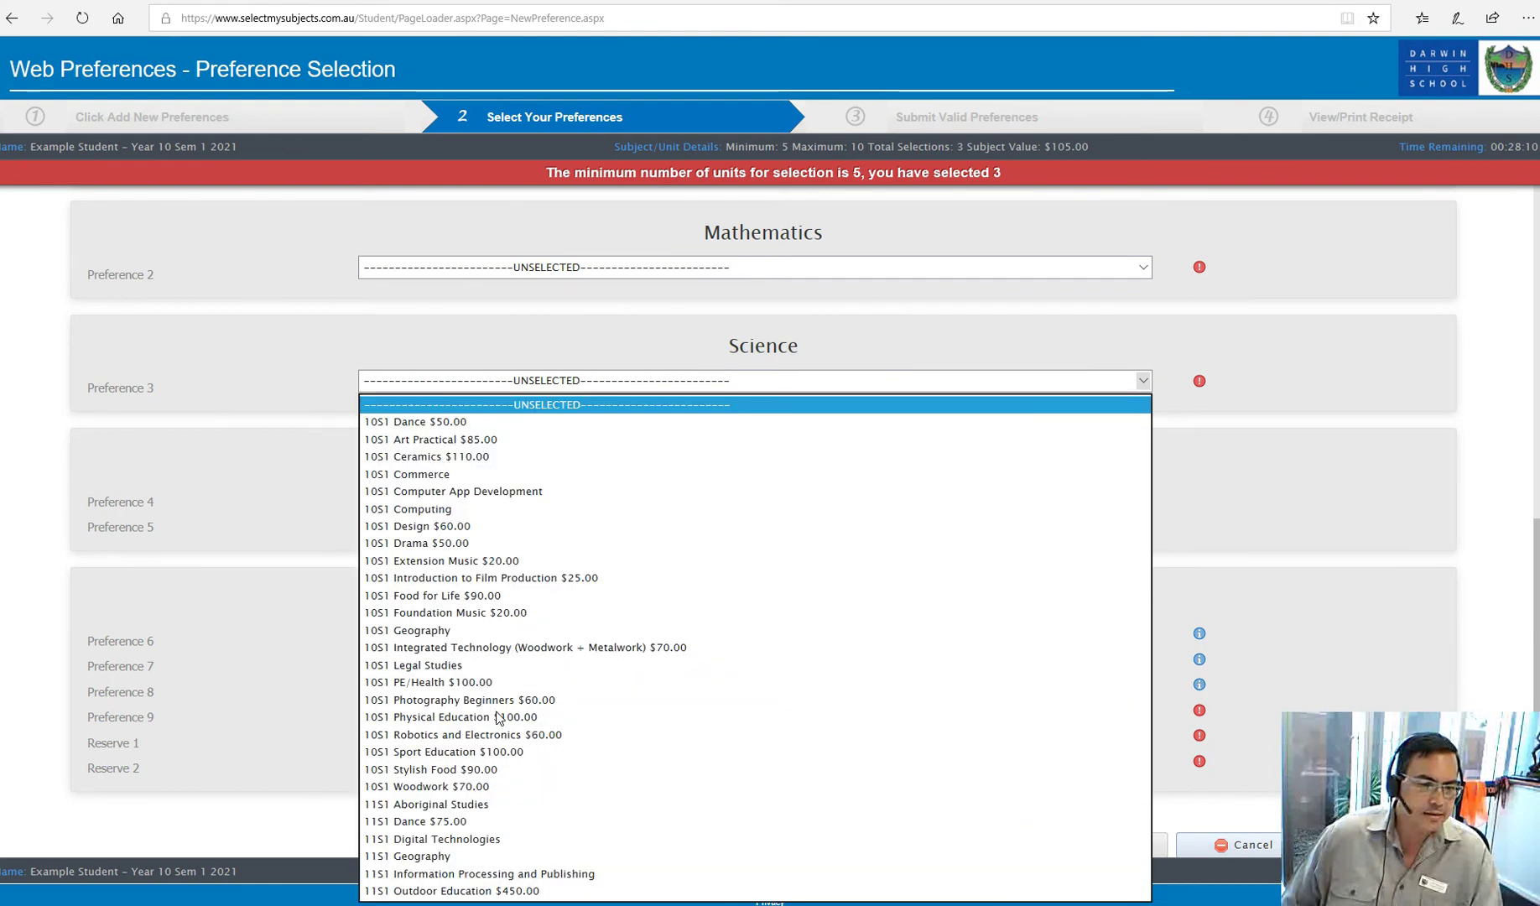
pyautogui.click(504, 750)
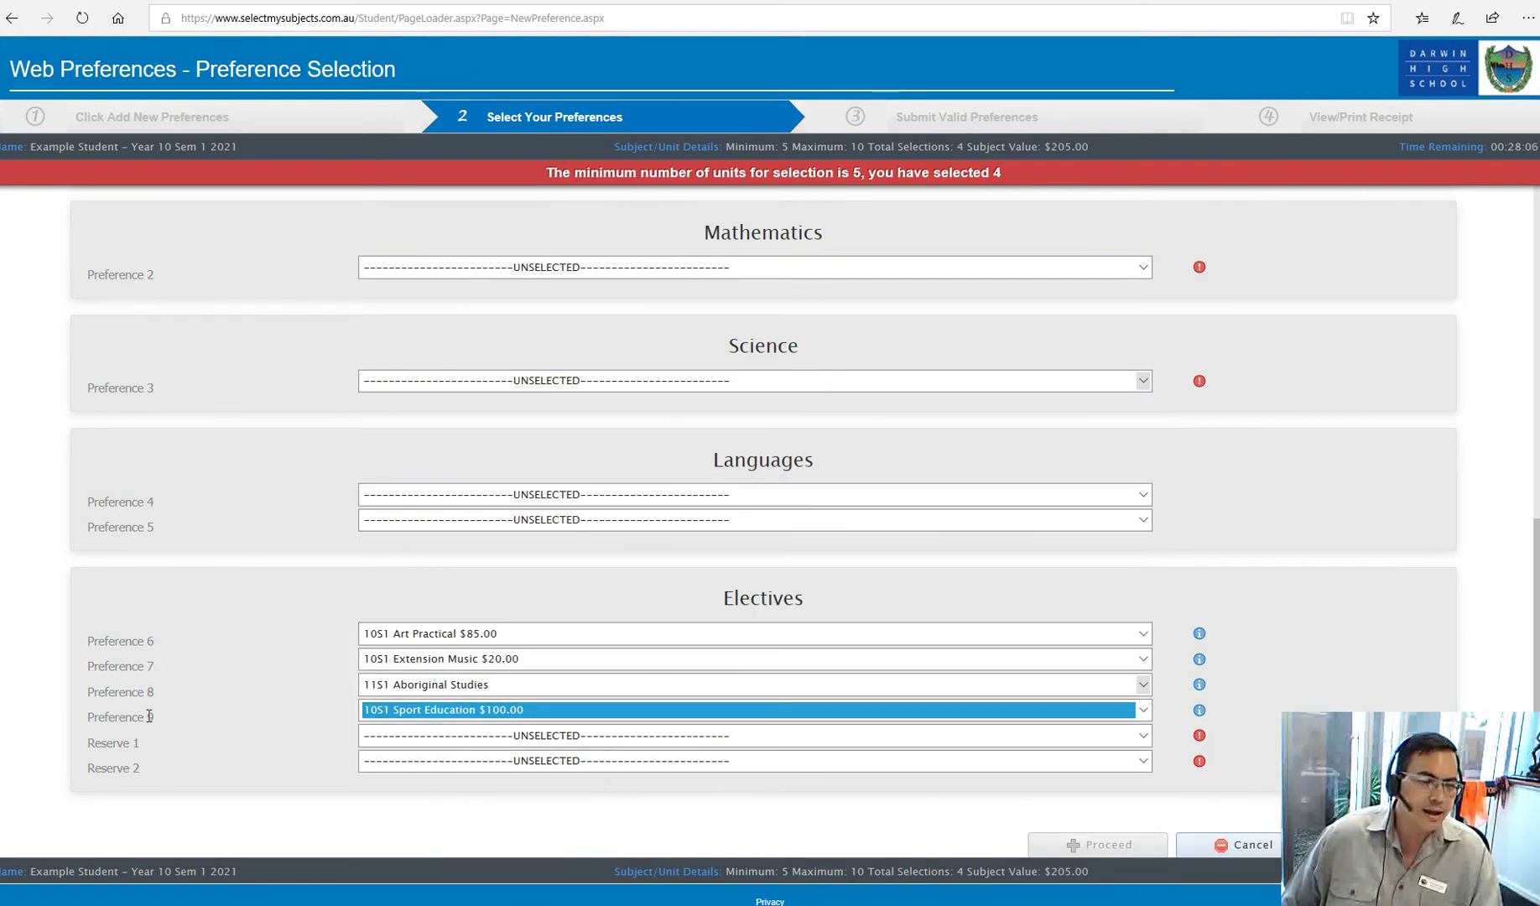
# Set elective Reserve 1 to 11S1 Outdoor Education and Reserve 2 to 10S1 Computer App Development
pyautogui.click(465, 743)
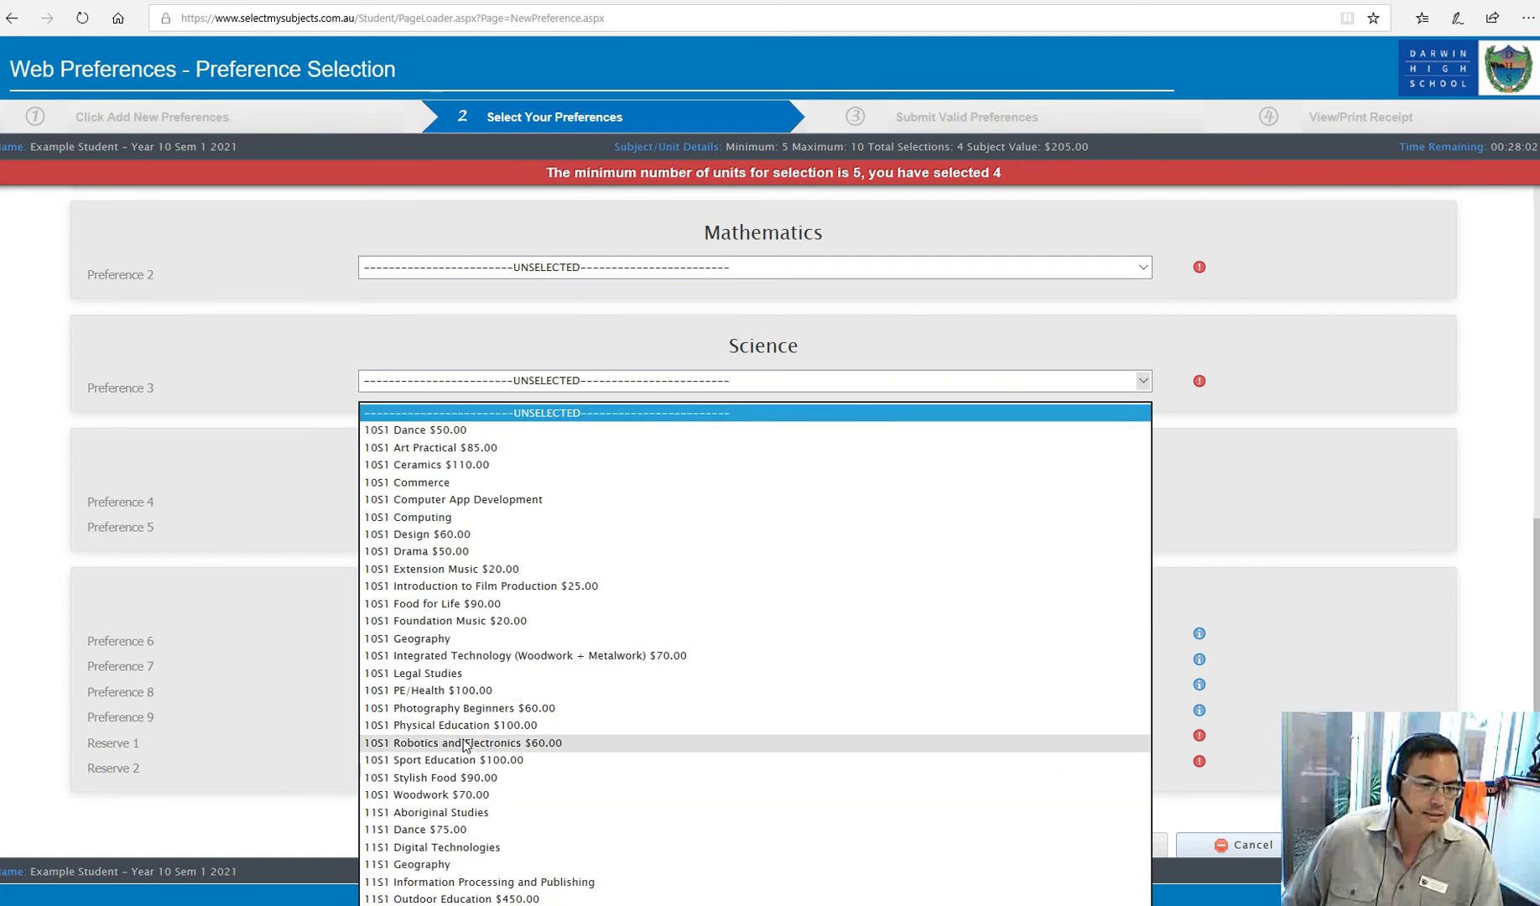
pyautogui.click(491, 898)
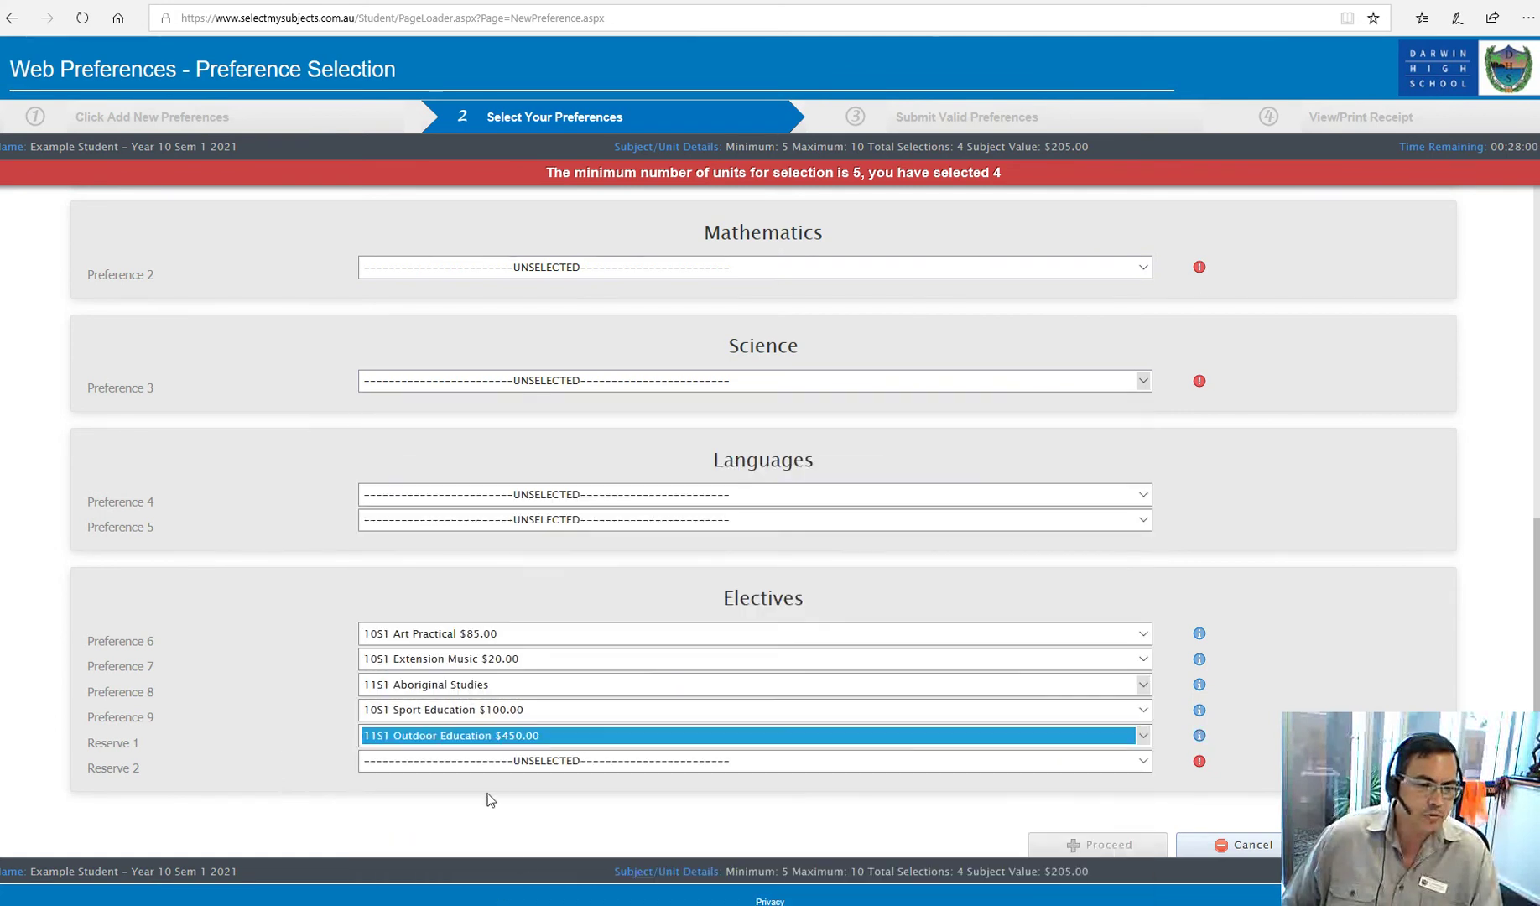
pyautogui.click(504, 767)
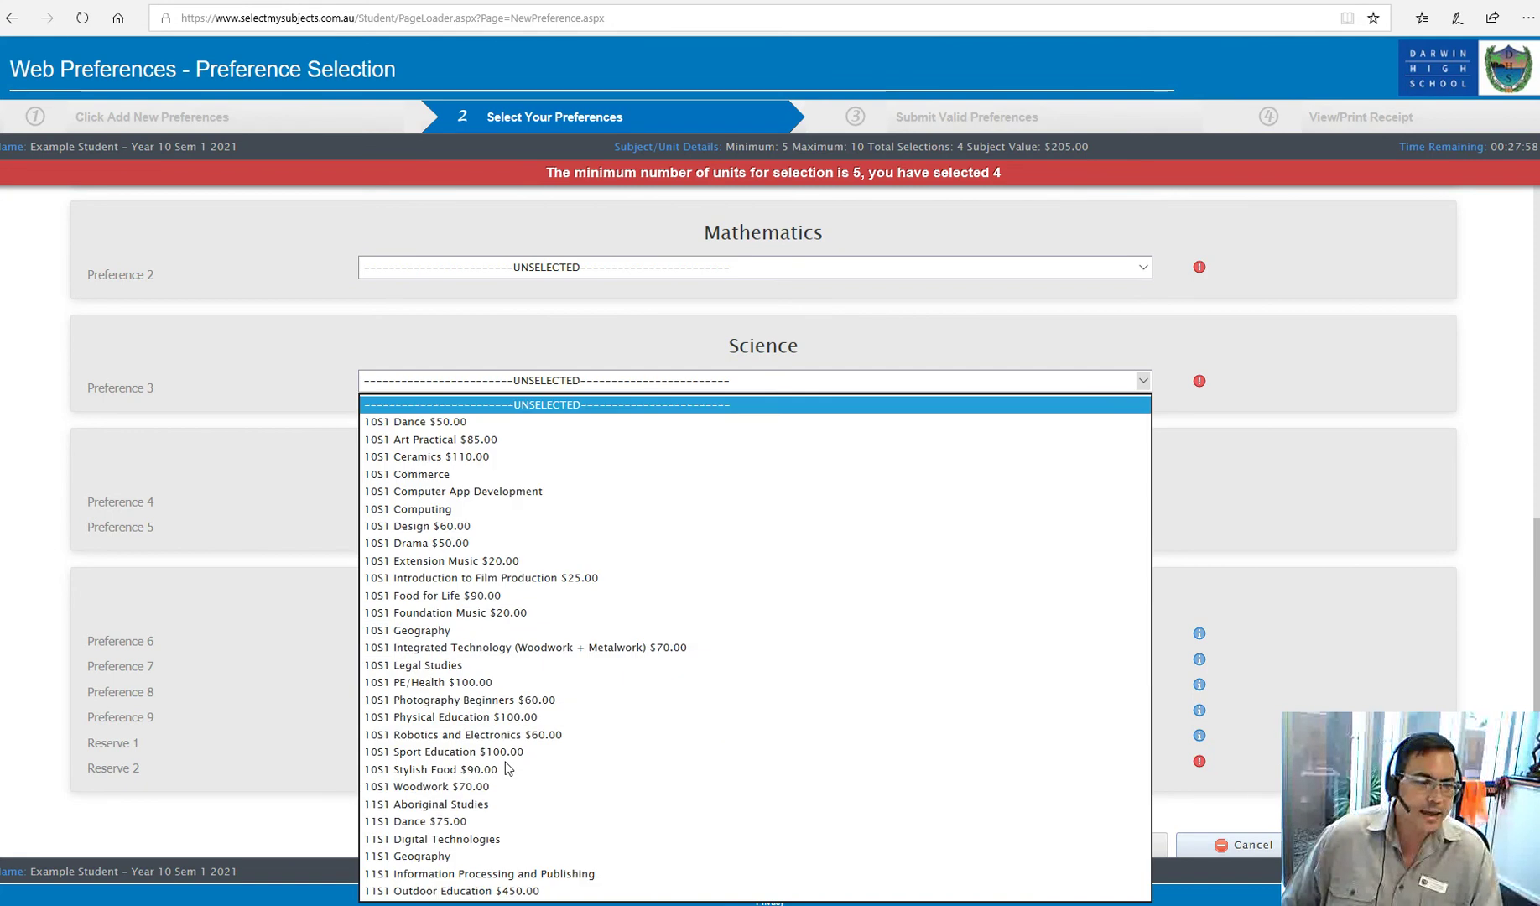
pyautogui.click(467, 493)
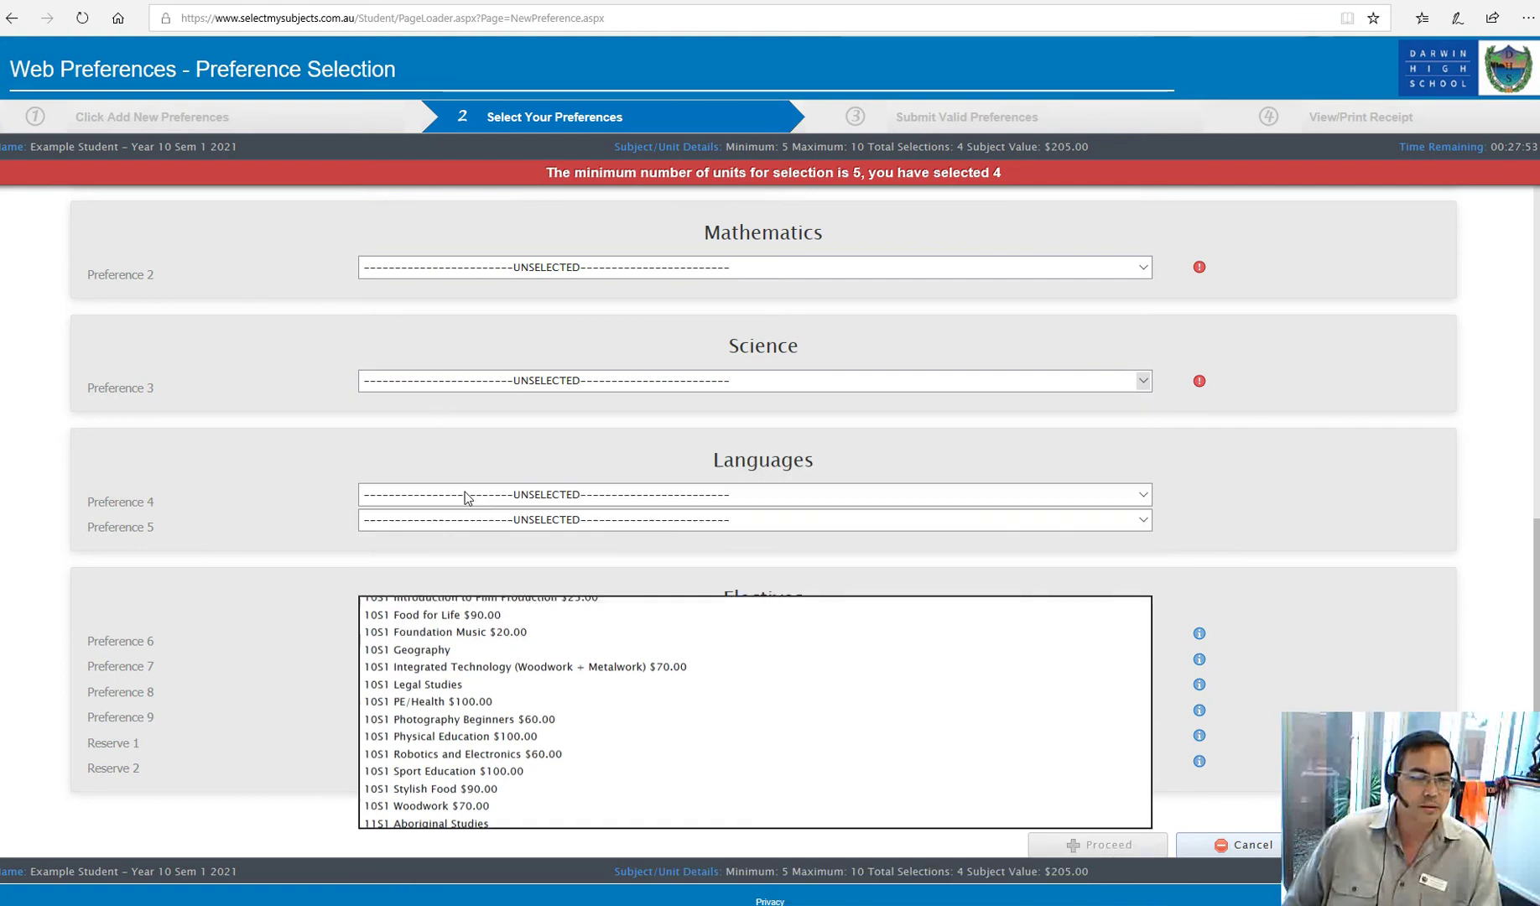
# Set language Preference 4 to 11S1 Indonesian Beginners, Science to 10S1 Science and Mathematics to 10S1 Maths Level 1
pyautogui.click(576, 492)
pyautogui.click(536, 583)
pyautogui.click(634, 379)
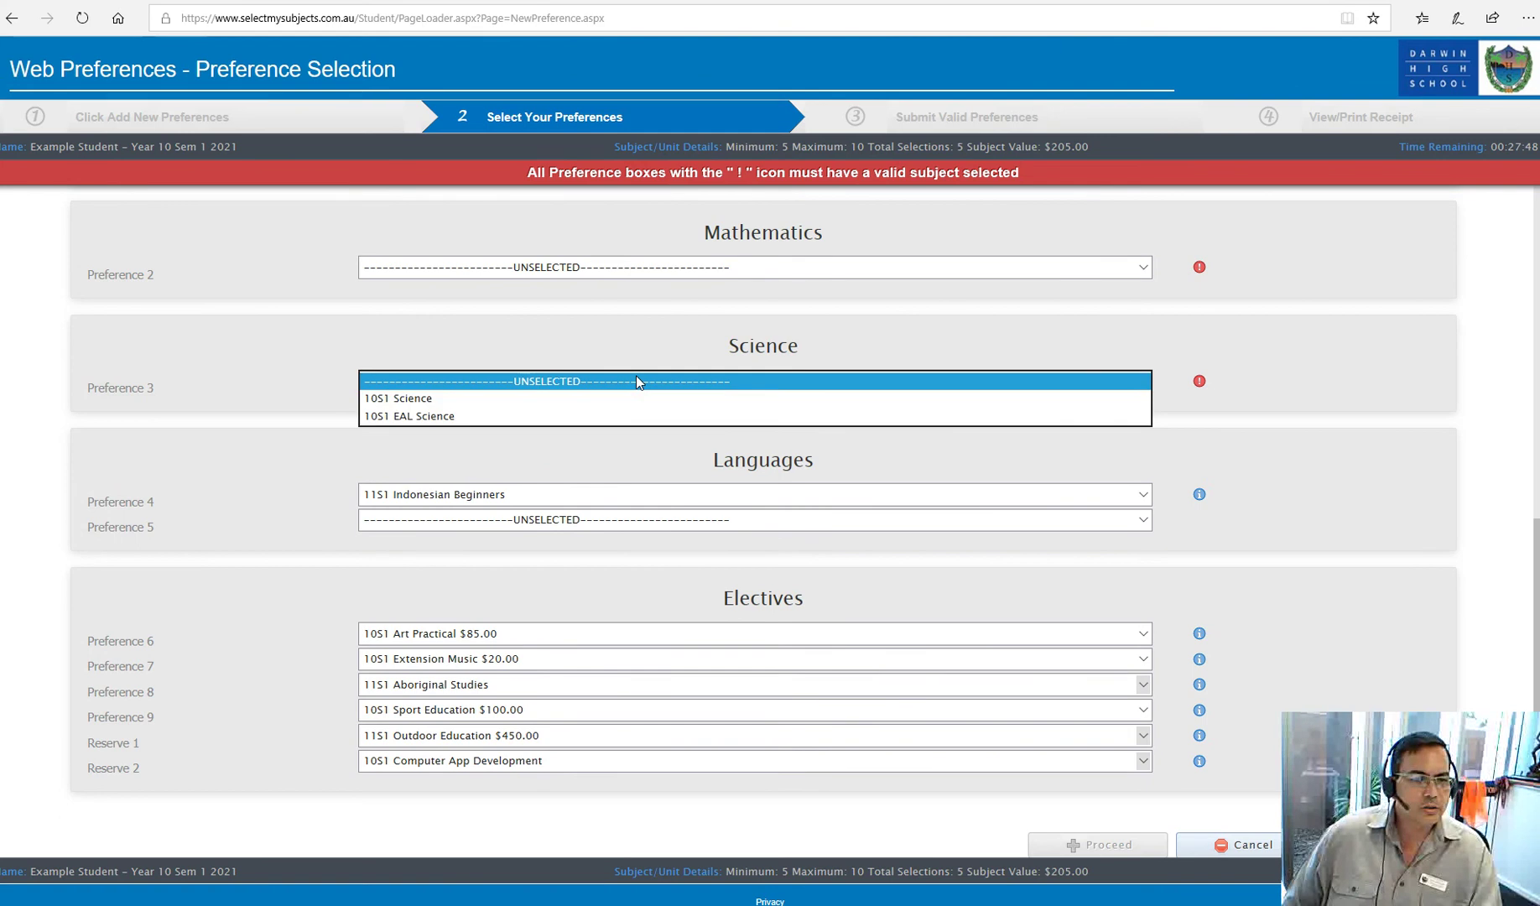
pyautogui.click(493, 399)
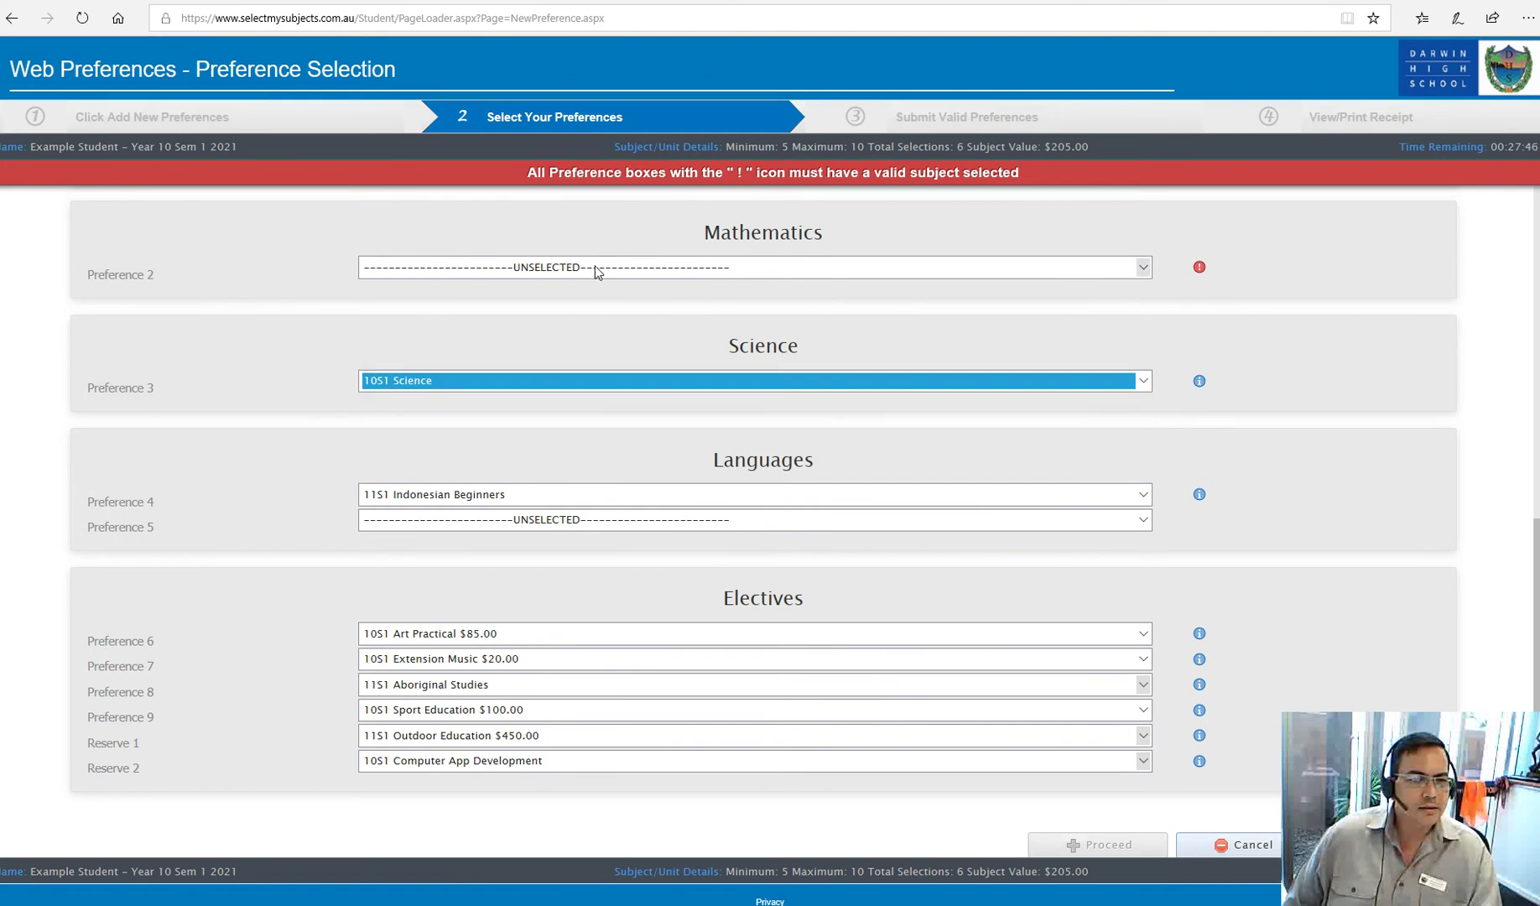
pyautogui.click(598, 270)
pyautogui.click(562, 285)
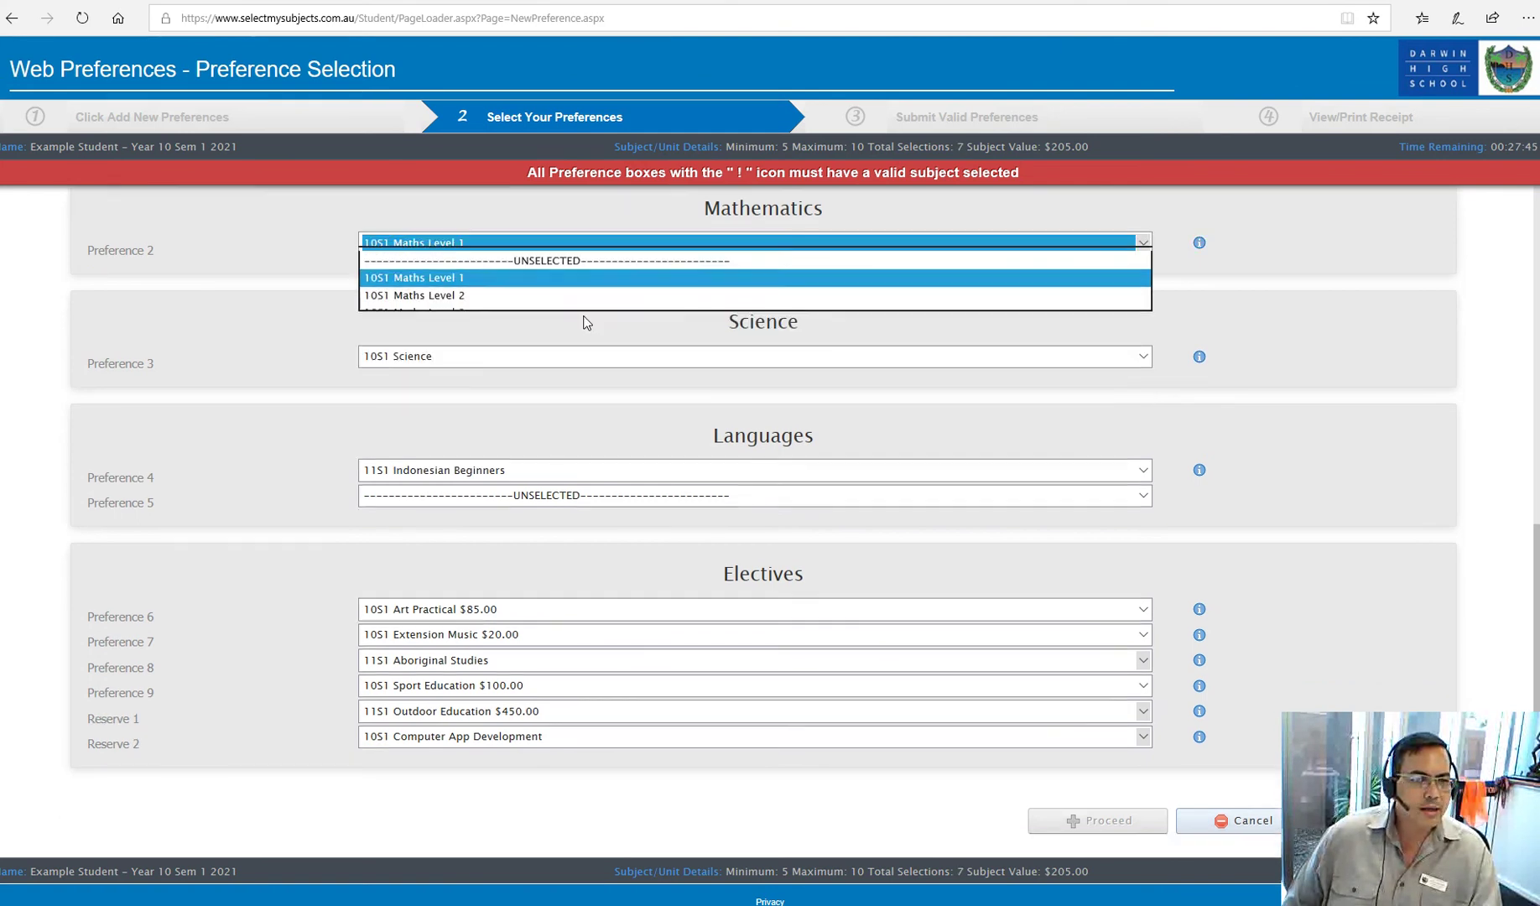
# Set the English preference to 10S1 English and proceed to preference validation
pyautogui.scroll(3, 581, 323)
pyautogui.click(548, 365)
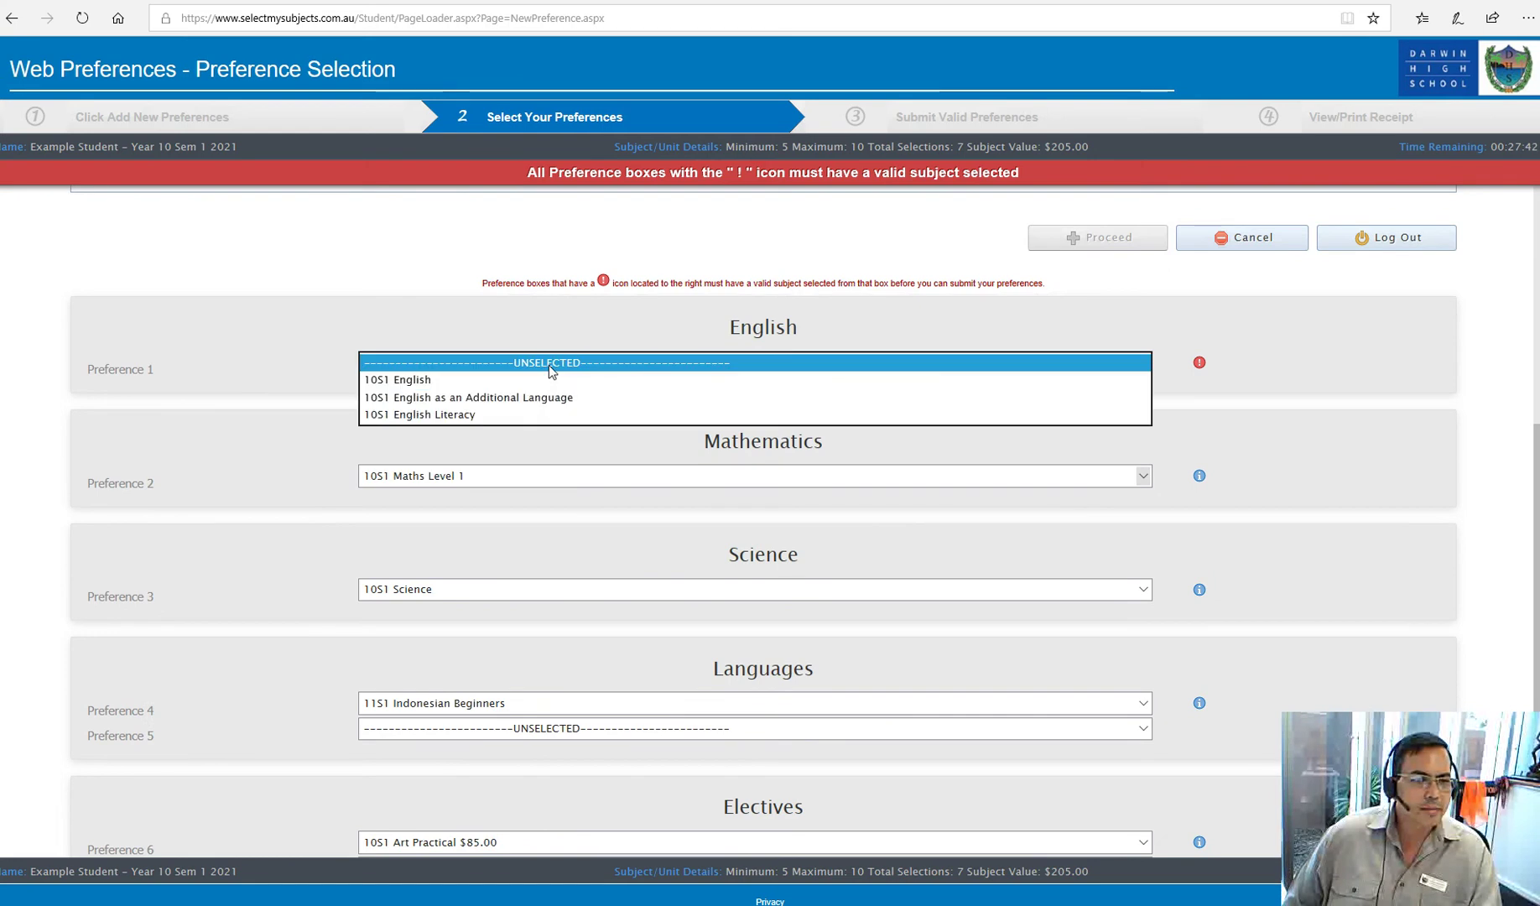
pyautogui.click(531, 380)
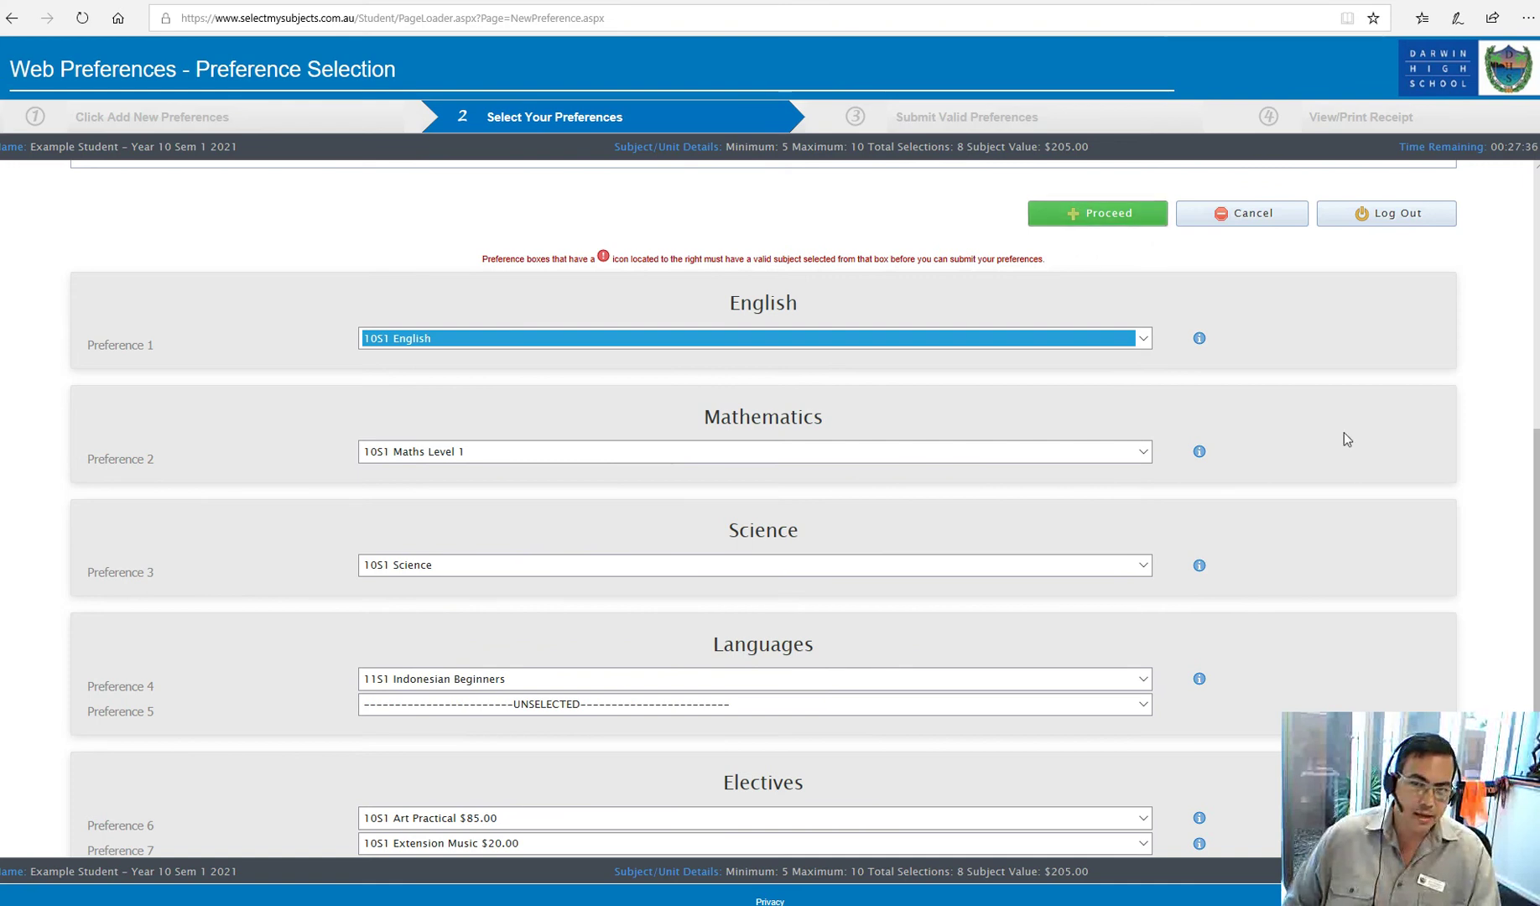
pyautogui.scroll(-3, 1356, 468)
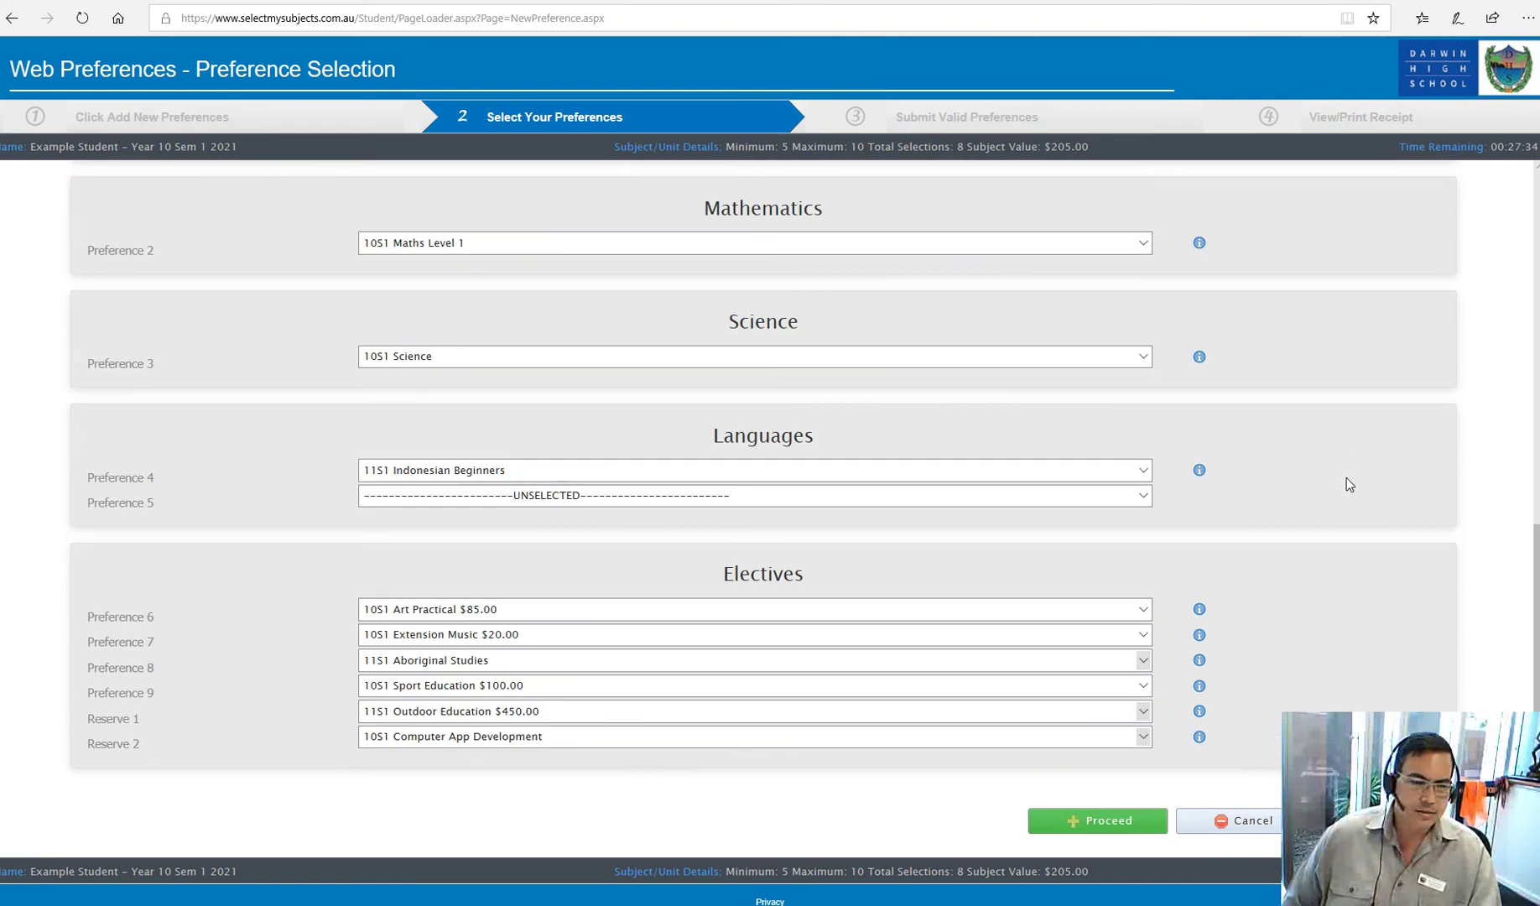
pyautogui.click(1092, 822)
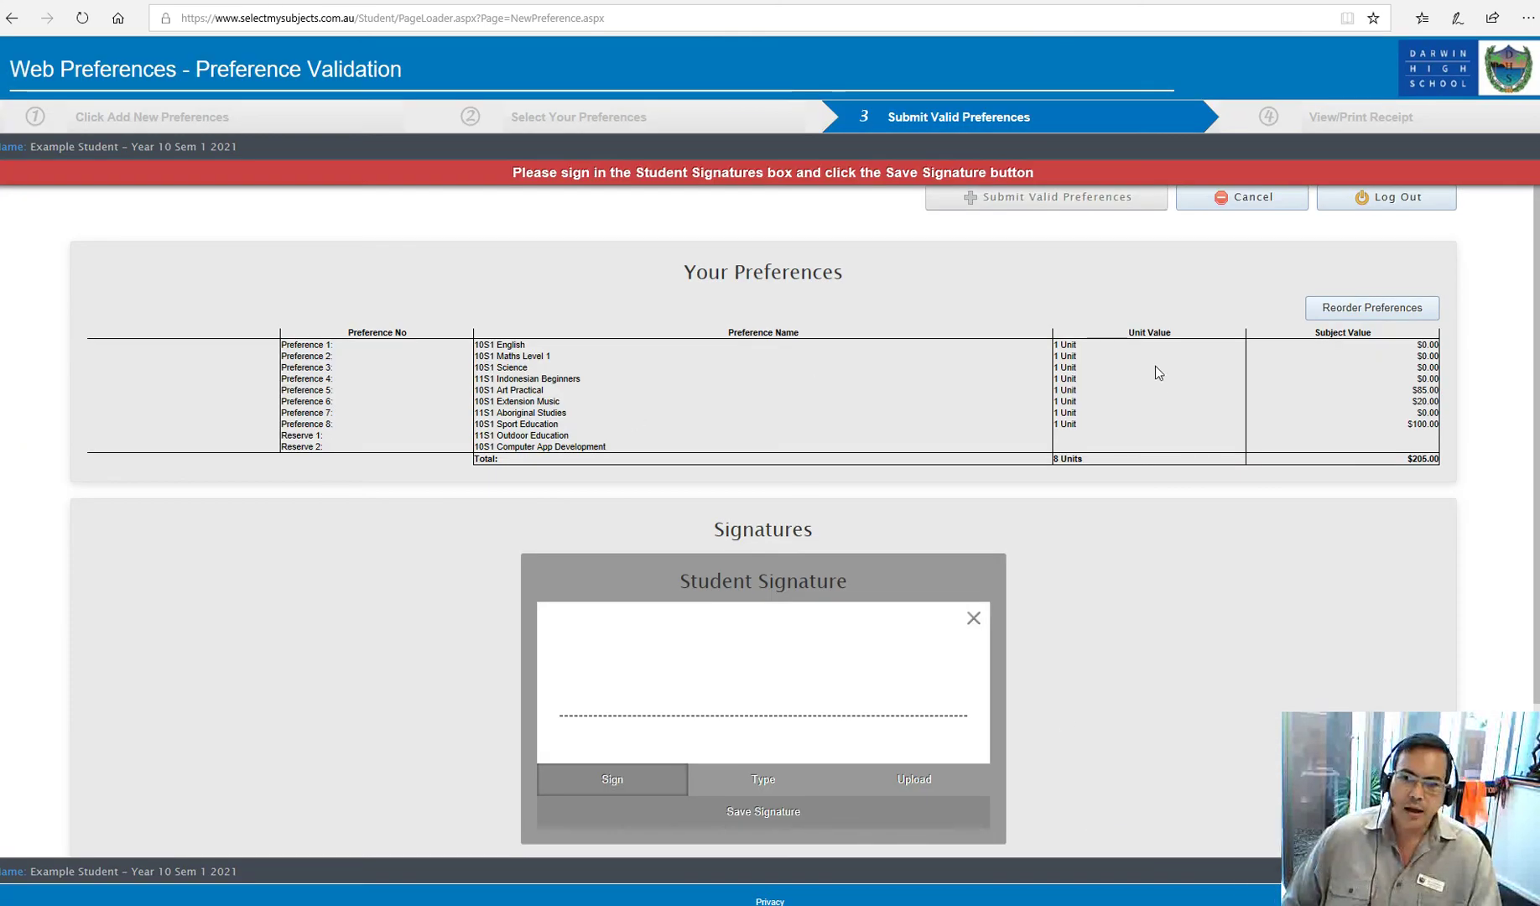
# Reorder the preferences with 10S1 Computer App Development as Reserve 1 and 10S1 Sport Education as Preference 5, and save the order
pyautogui.click(1350, 312)
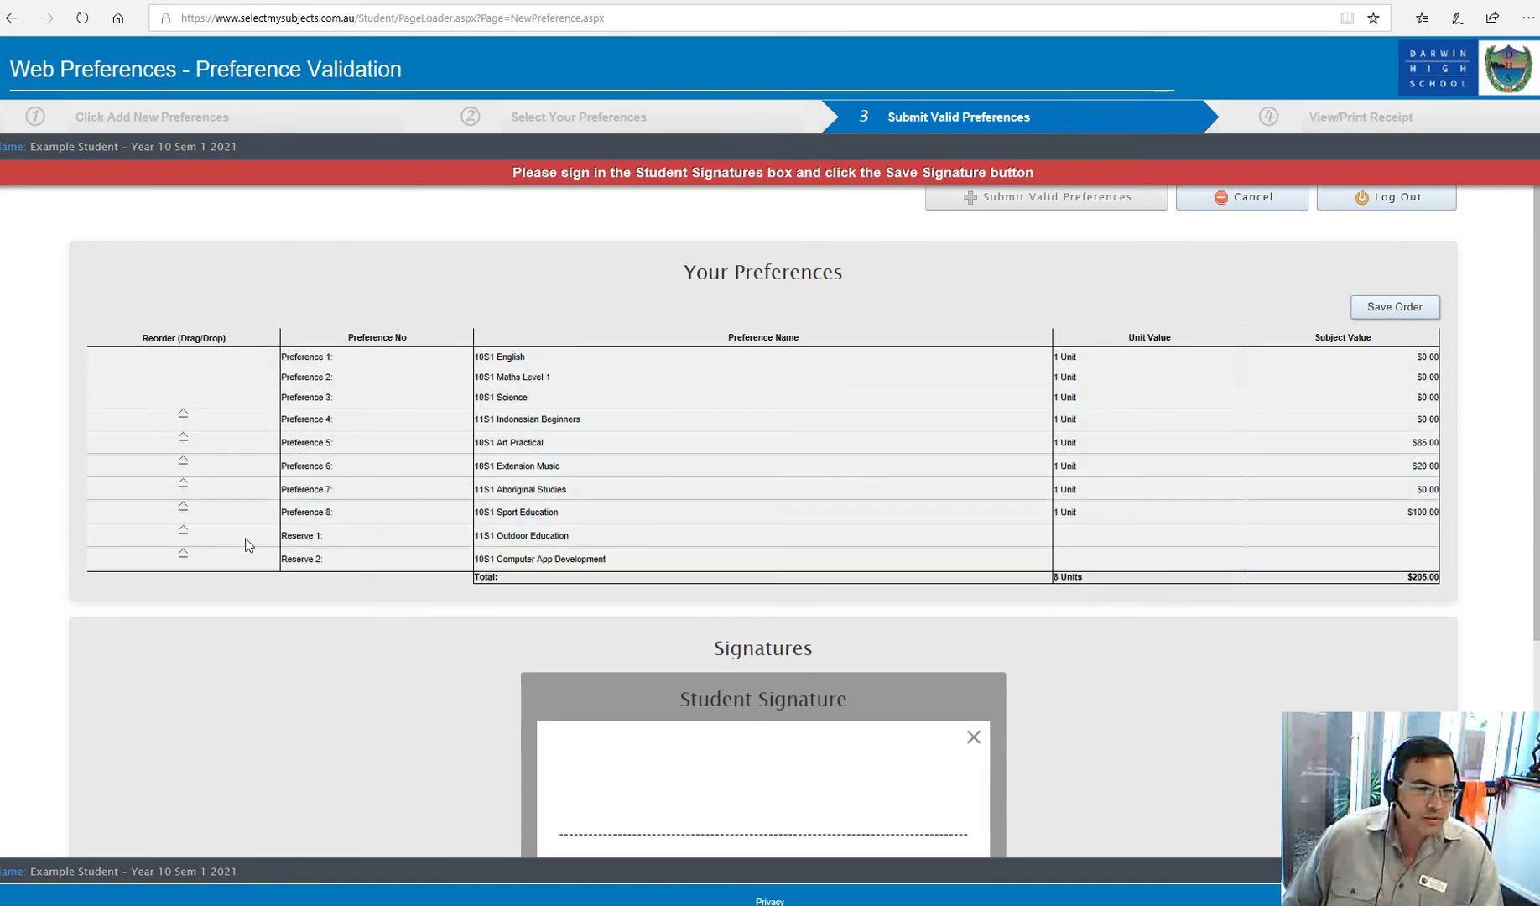
pyautogui.moveTo(190, 555); pyautogui.dragTo(193, 537)
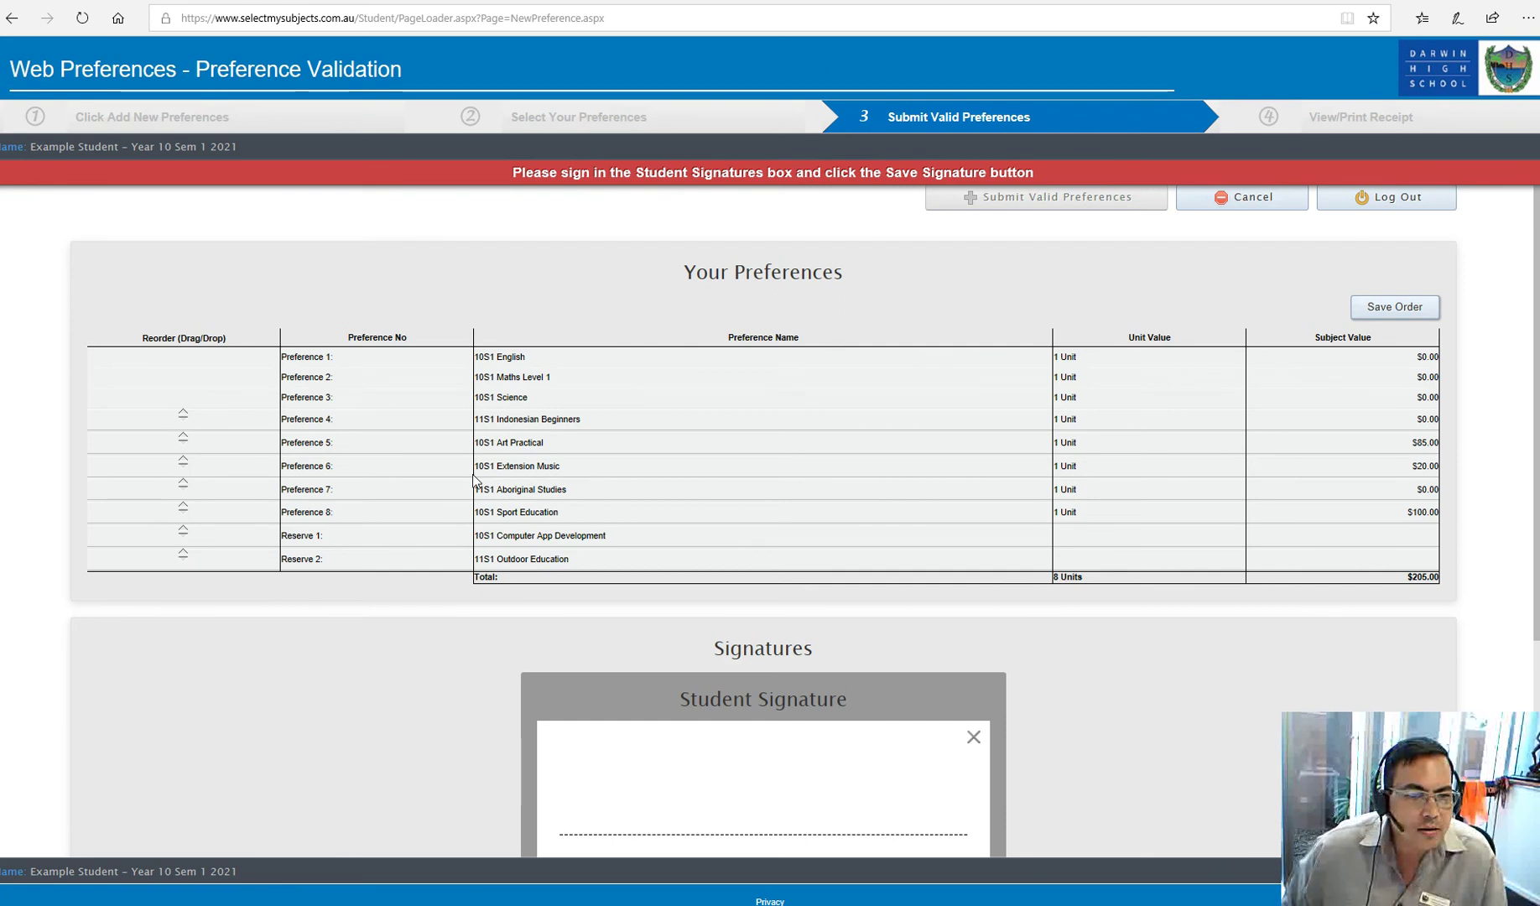
pyautogui.moveTo(184, 509); pyautogui.dragTo(188, 437)
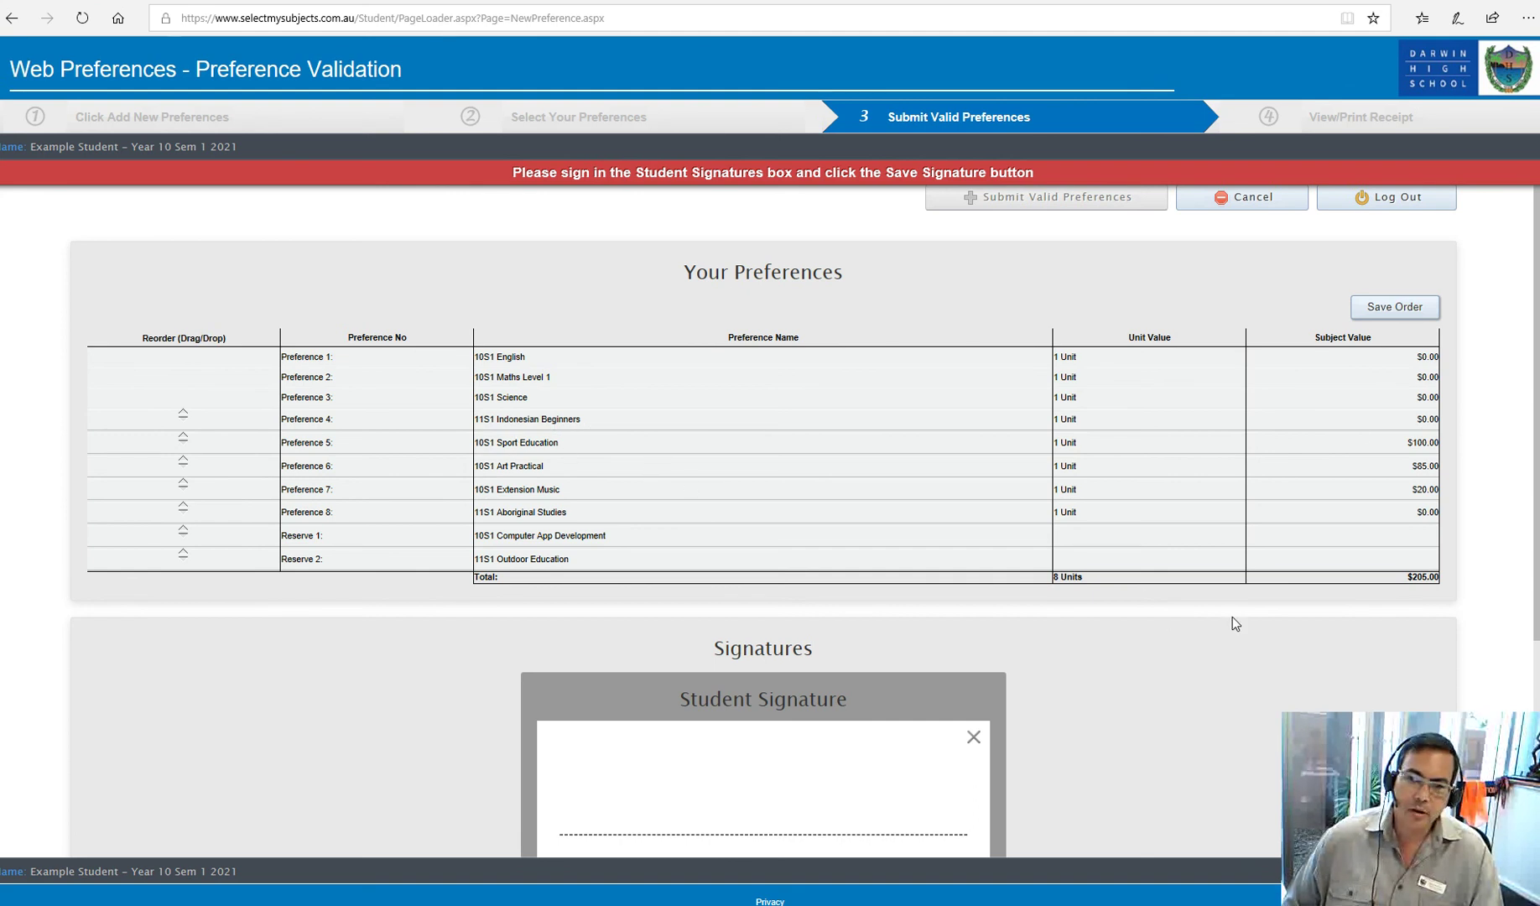
pyautogui.click(1392, 309)
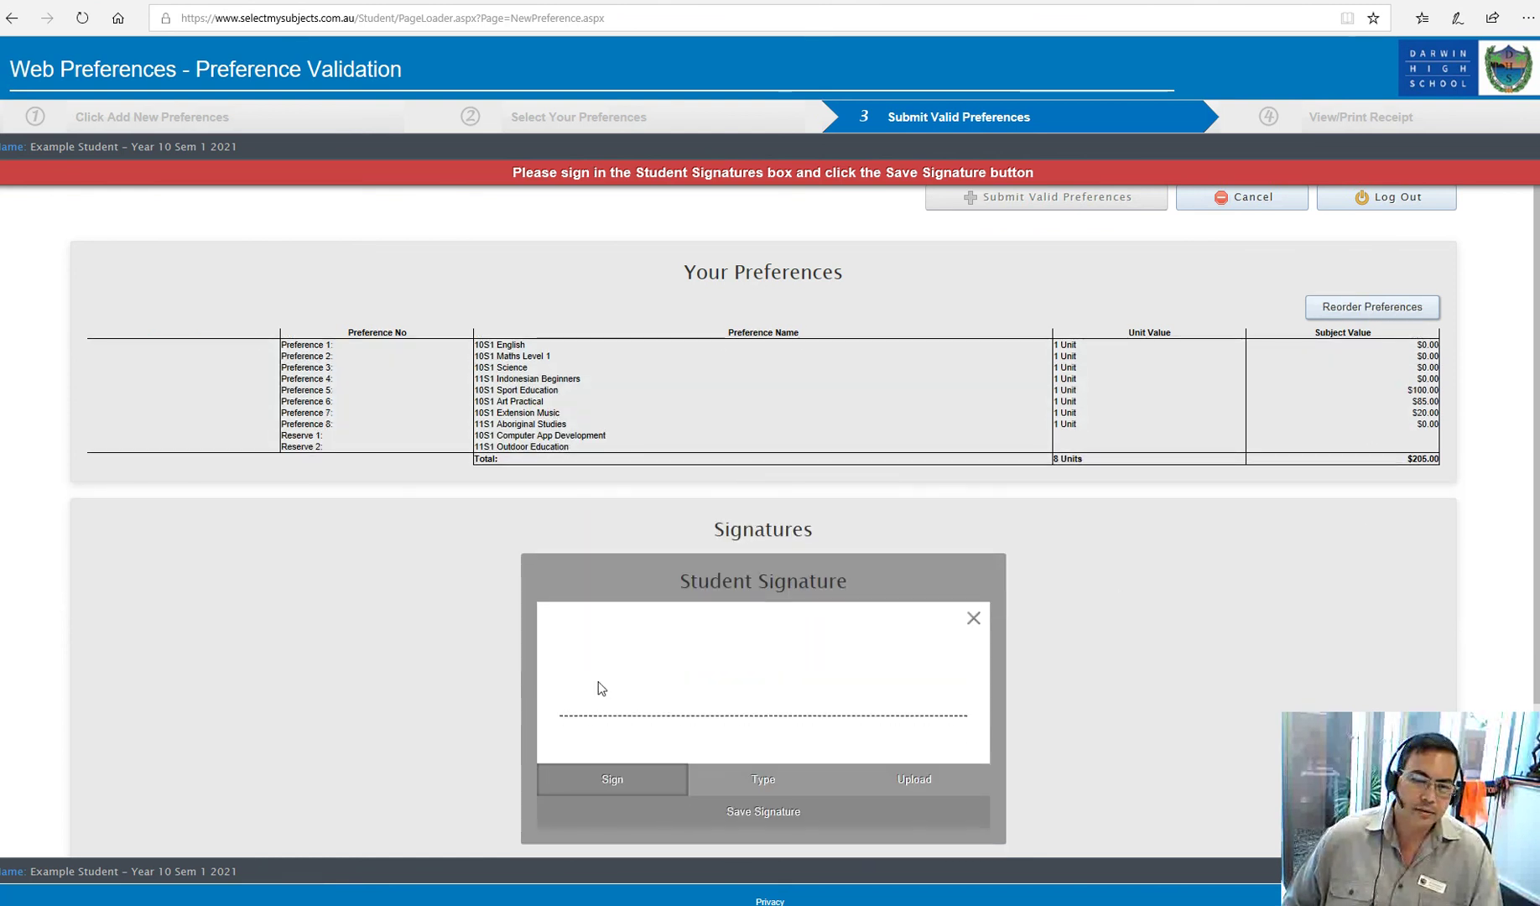
# Draw an X as the student signature and save it, and open and cancel the request to email a parent/guardian for signature
pyautogui.moveTo(628, 695)
pyautogui.mouseDown()
pyautogui.moveTo(603, 705)
pyautogui.moveTo(629, 719)
pyautogui.mouseUp()
pyautogui.scroll(-2, 881, 744)
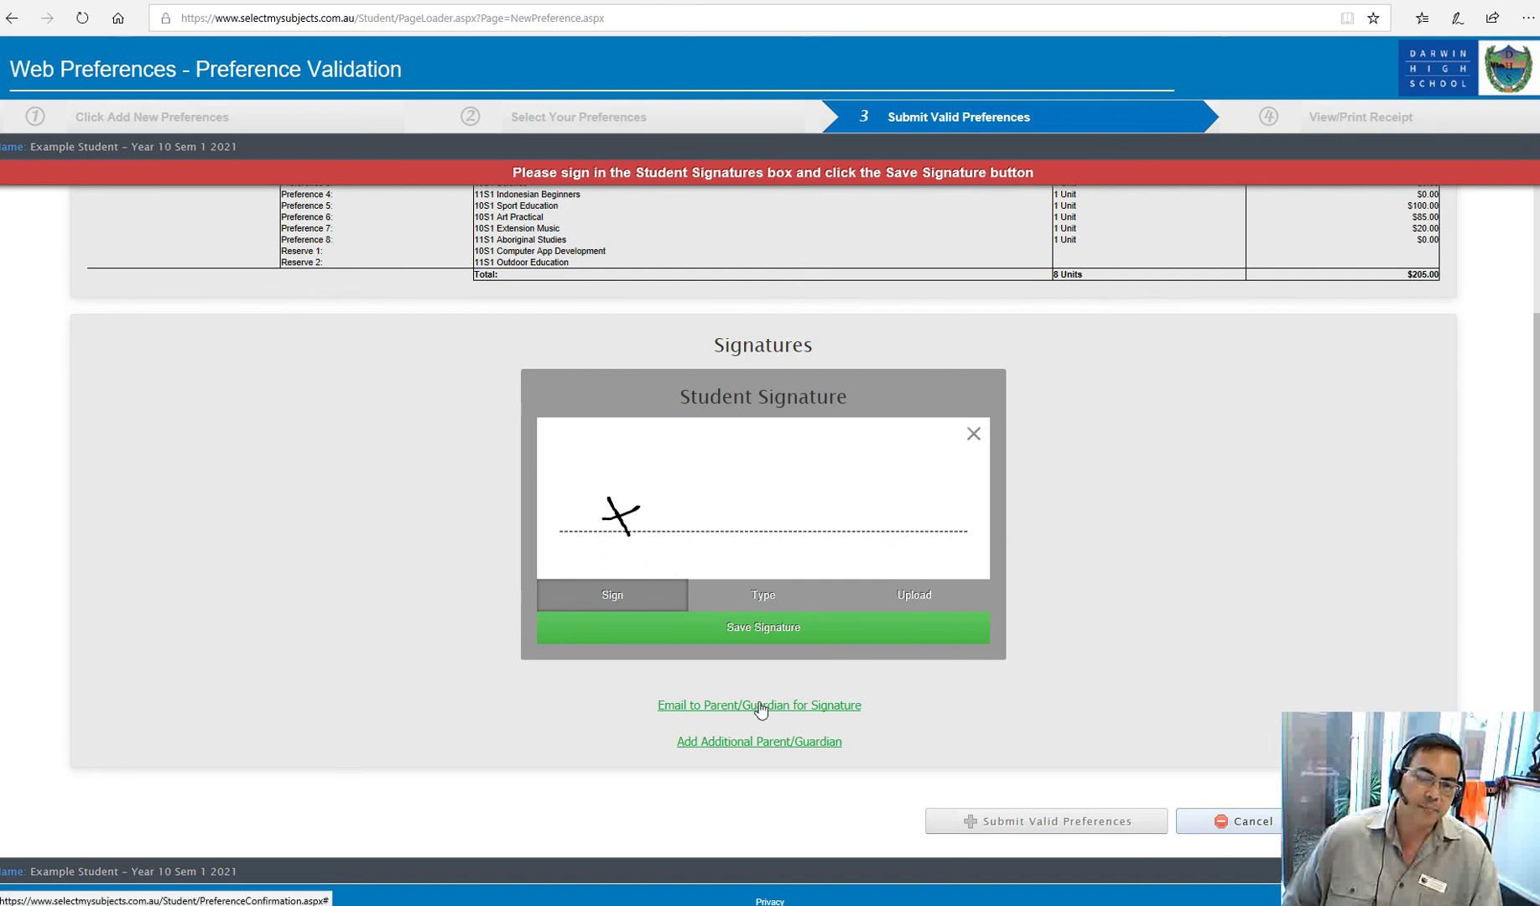
pyautogui.click(769, 627)
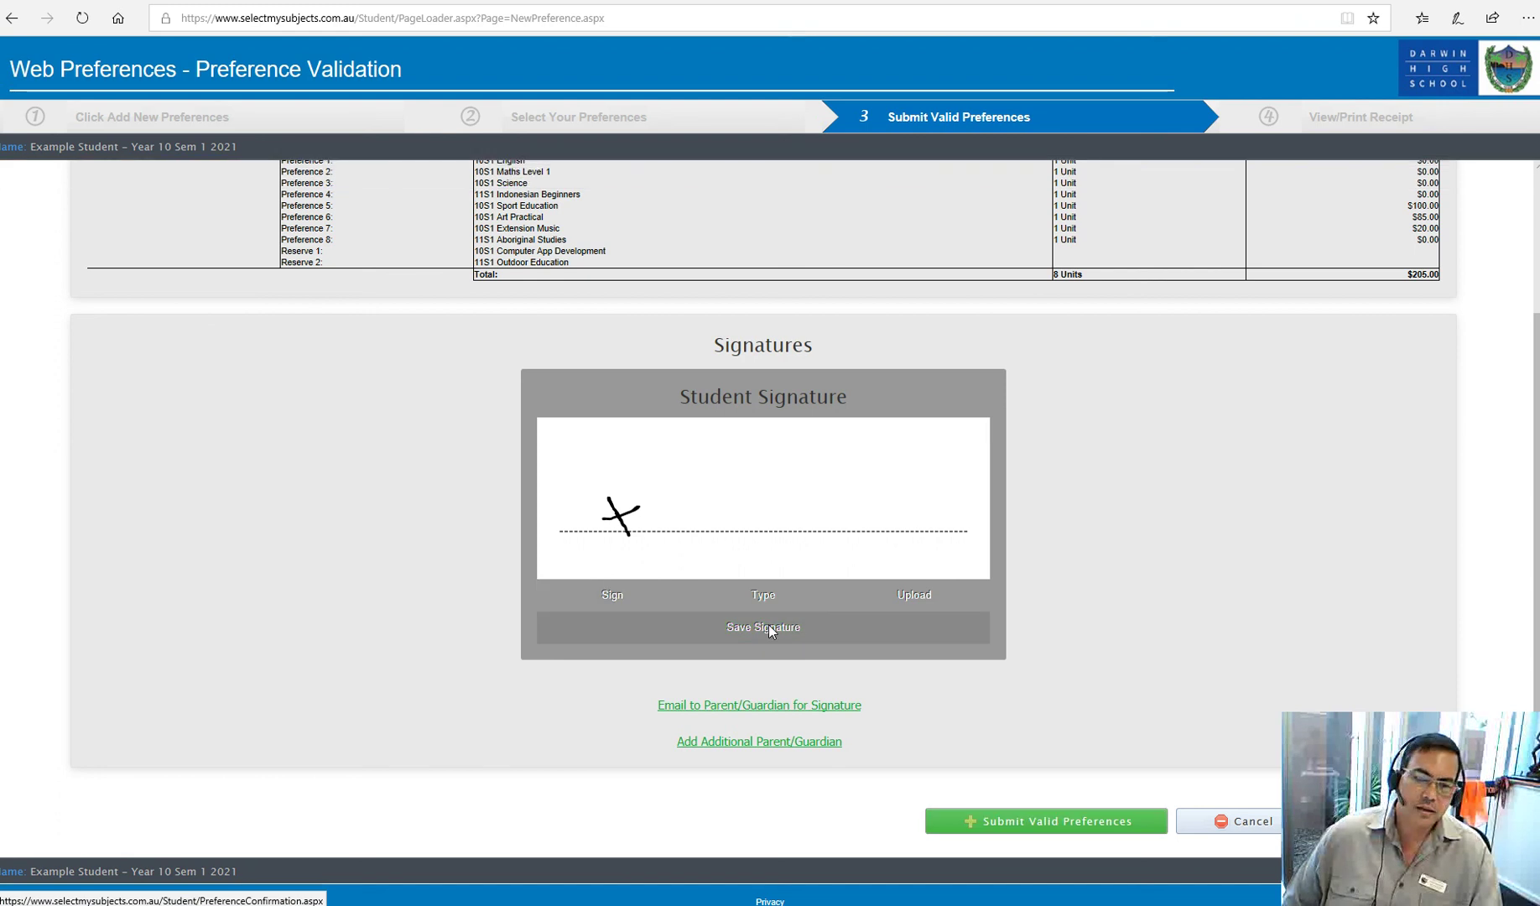
pyautogui.click(746, 706)
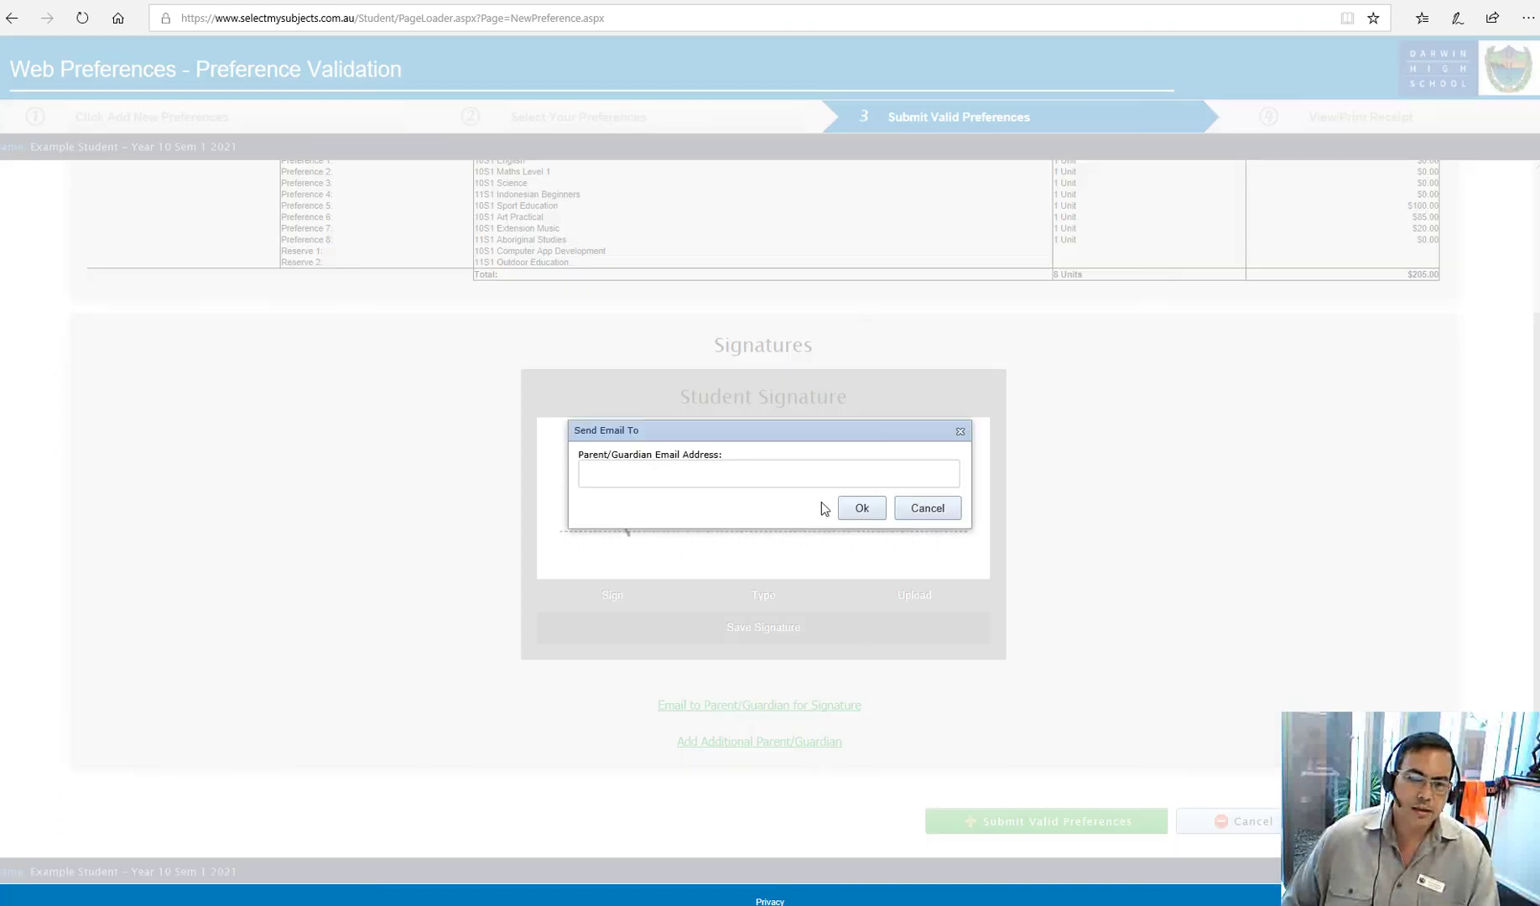
pyautogui.click(914, 510)
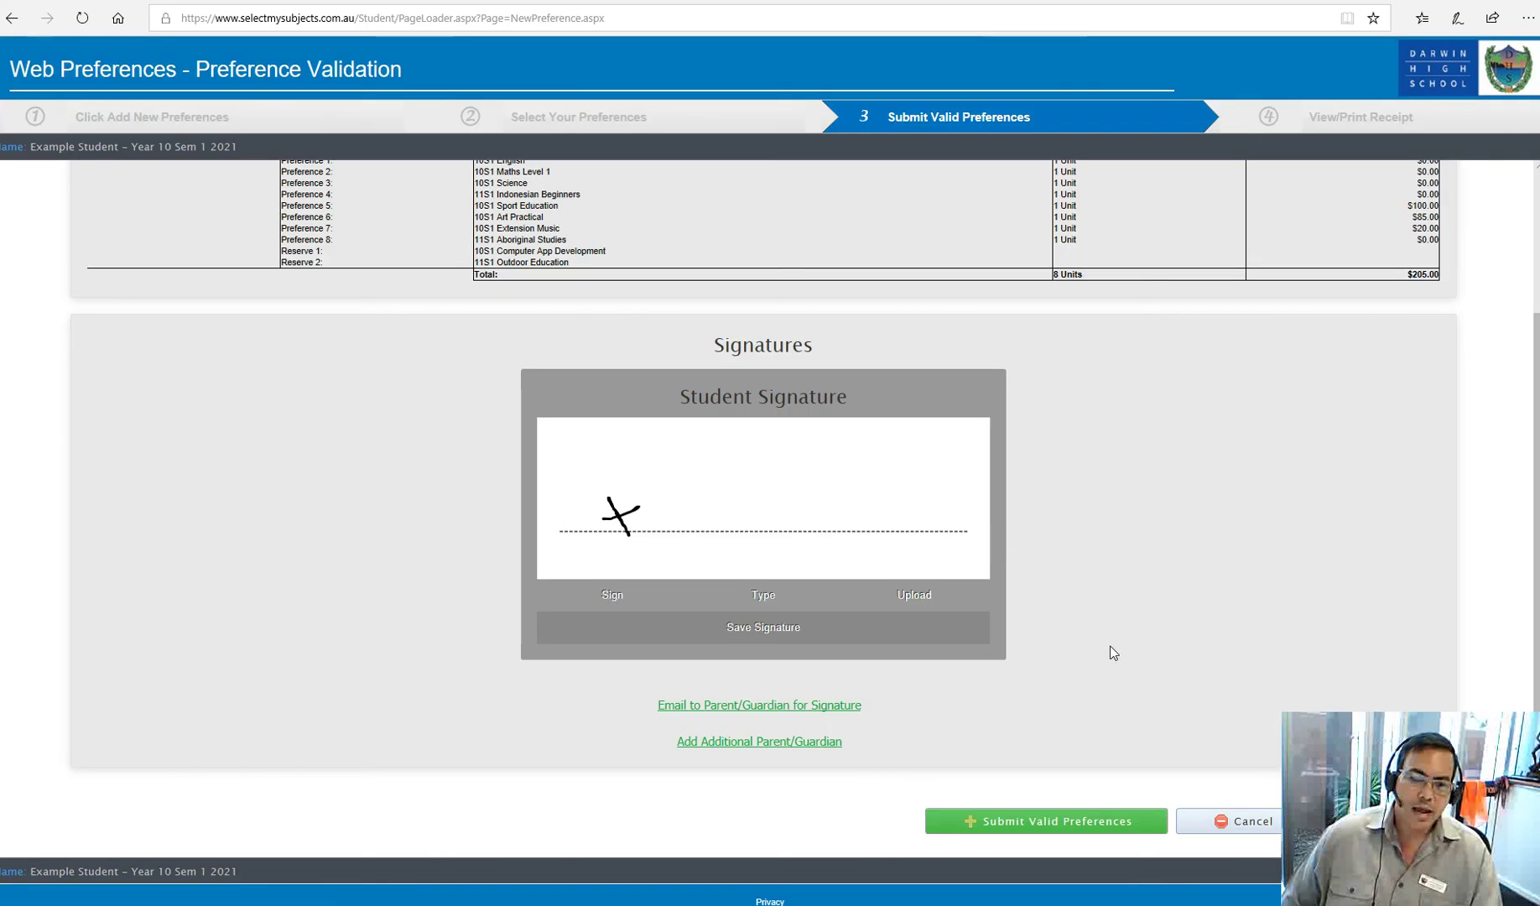
# Submit the valid preferences and review the resulting receipt down to the student signature
pyautogui.click(1030, 823)
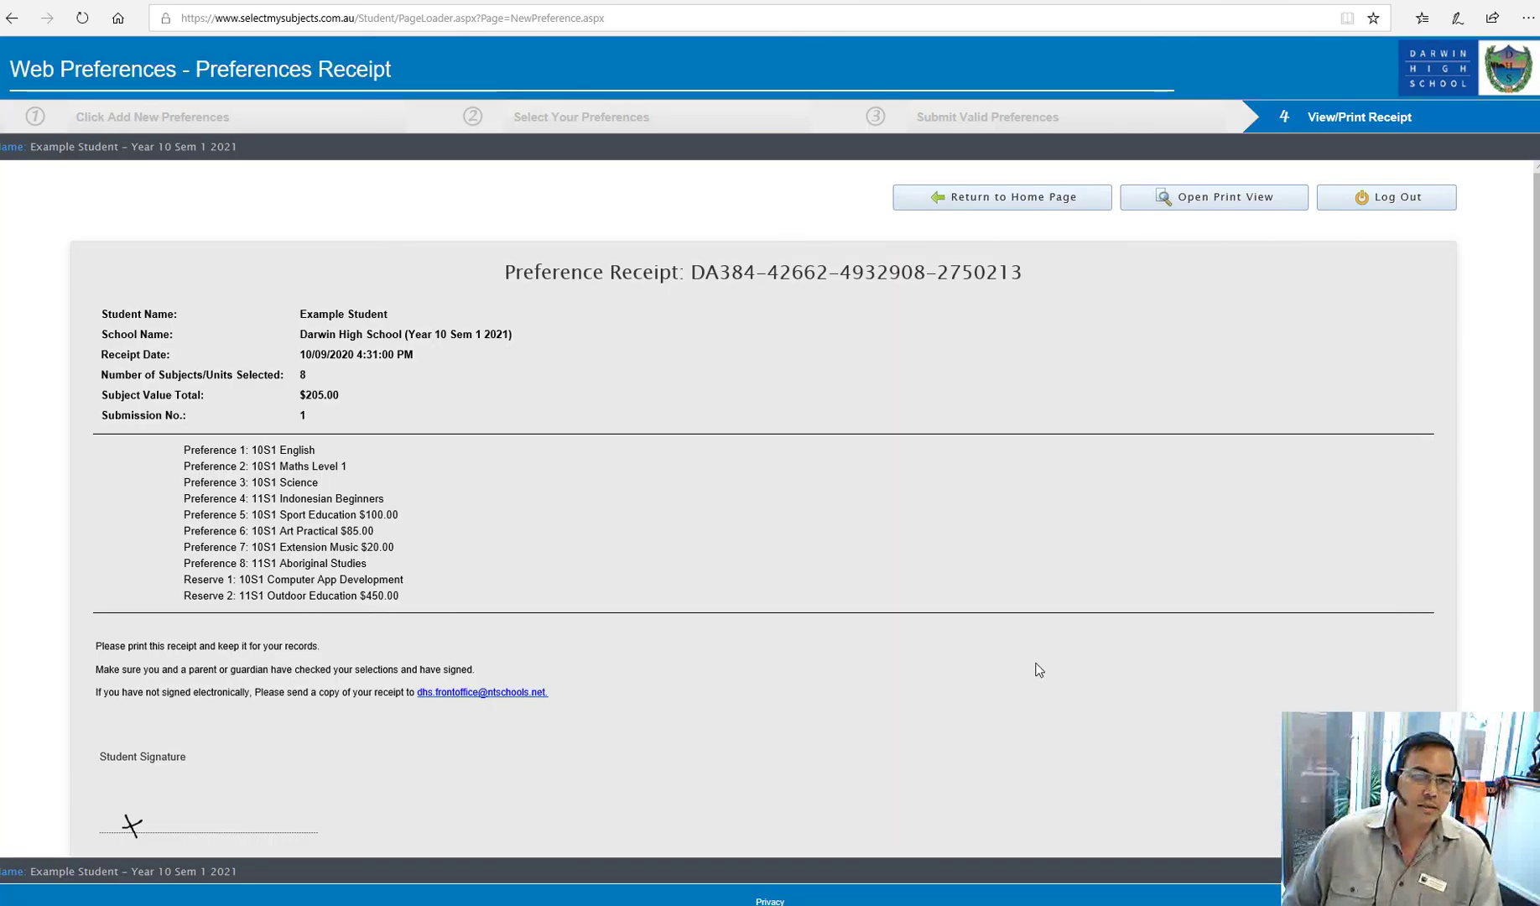
pyautogui.scroll(-2, 1038, 668)
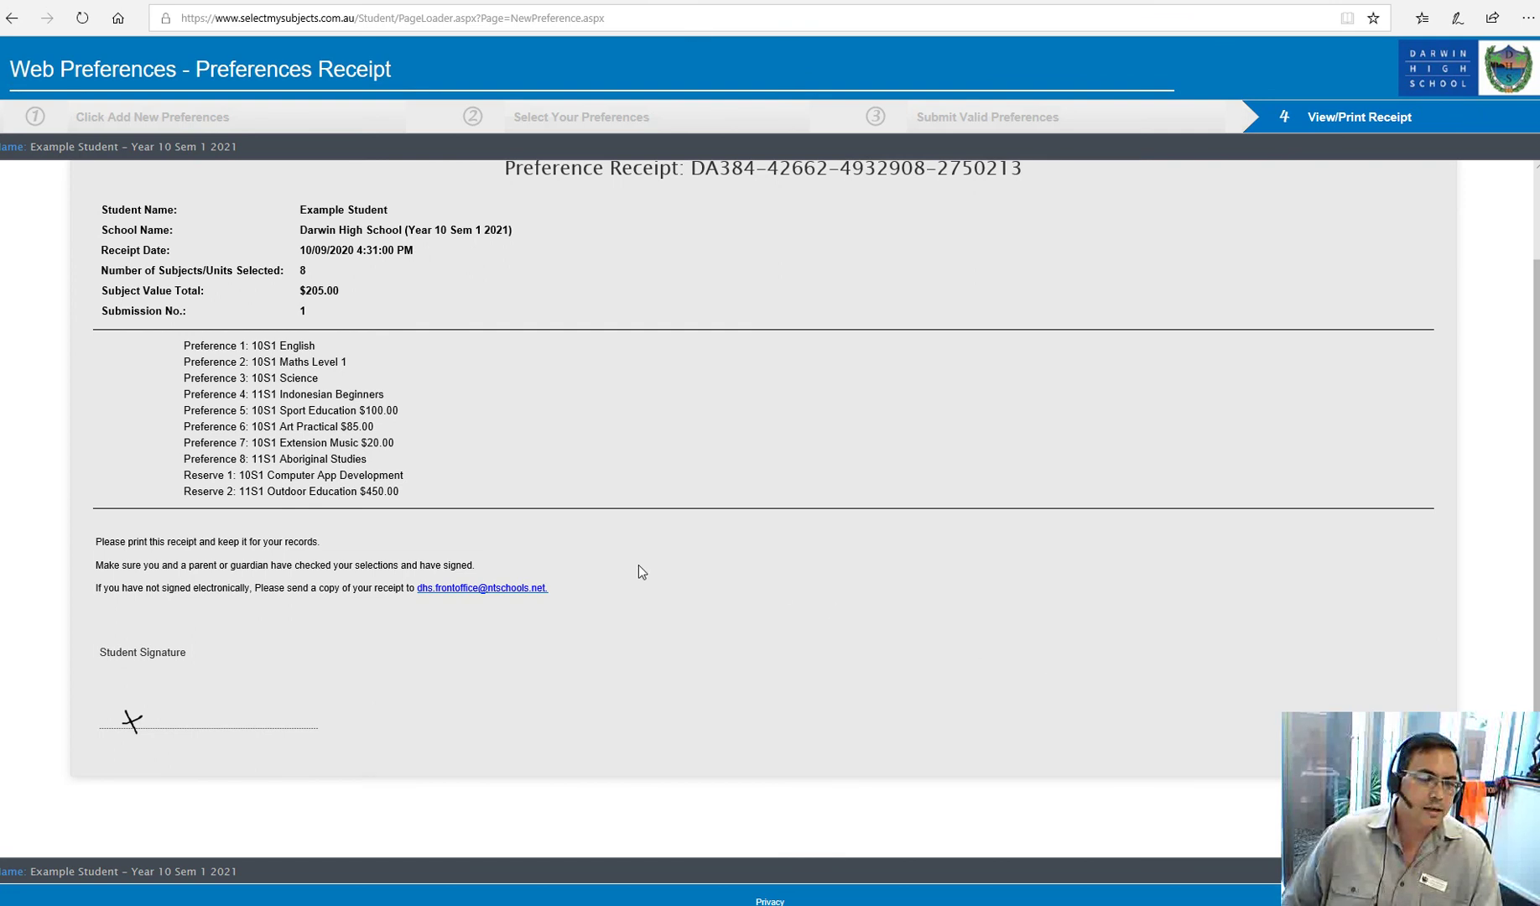
pyautogui.scroll(2, 722, 557)
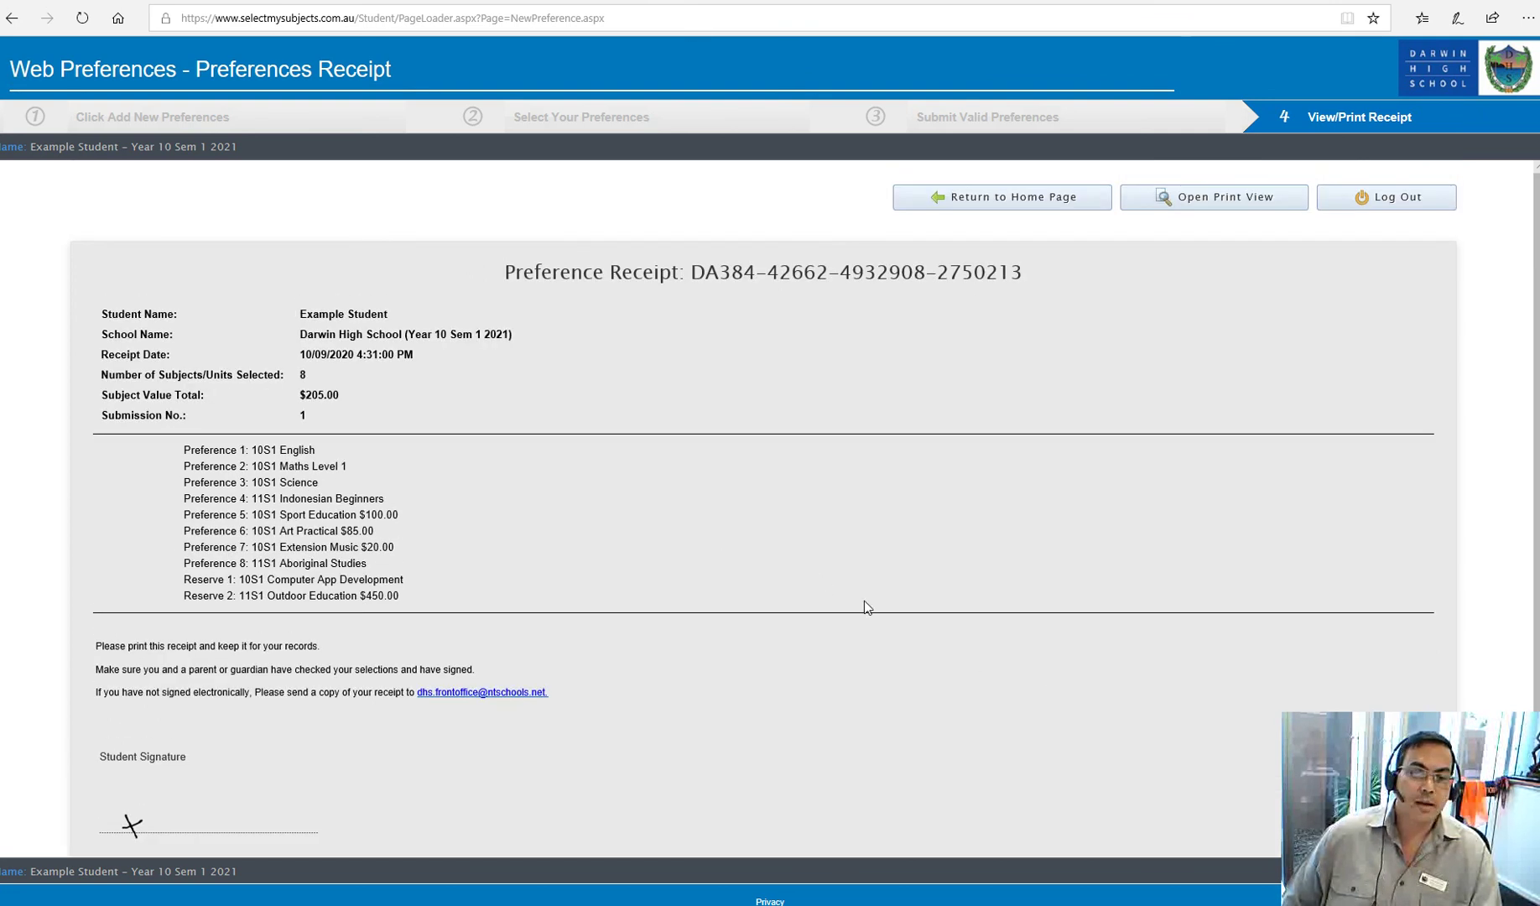